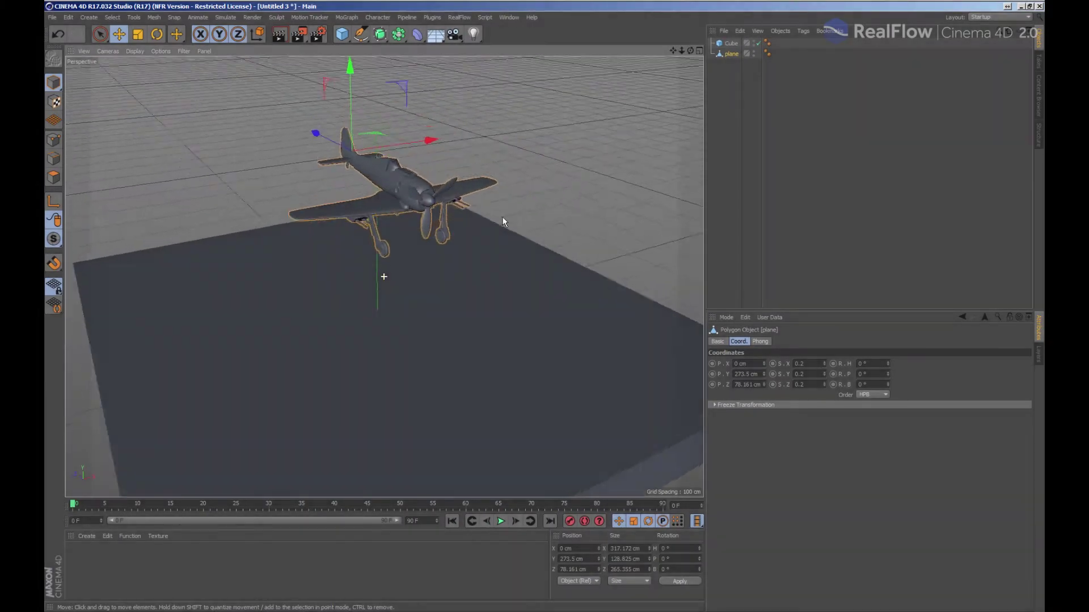
# Create a RealFlow Rigid deformer and parent it under the 'plane' object.
pyautogui.moveTo(503, 221)
pyautogui.keyDown('alt'); pyautogui.mouseDown()
pyautogui.moveTo(443, 207)
pyautogui.moveTo(536, 205)
pyautogui.moveTo(519, 208)
pyautogui.mouseUp(); pyautogui.keyUp('alt')
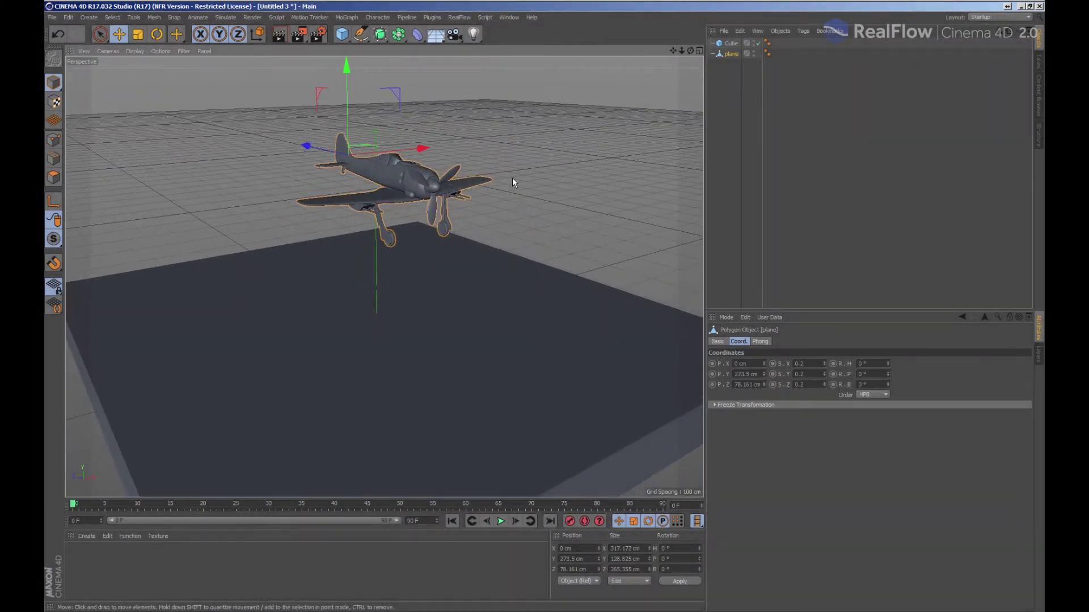
pyautogui.click(460, 18)
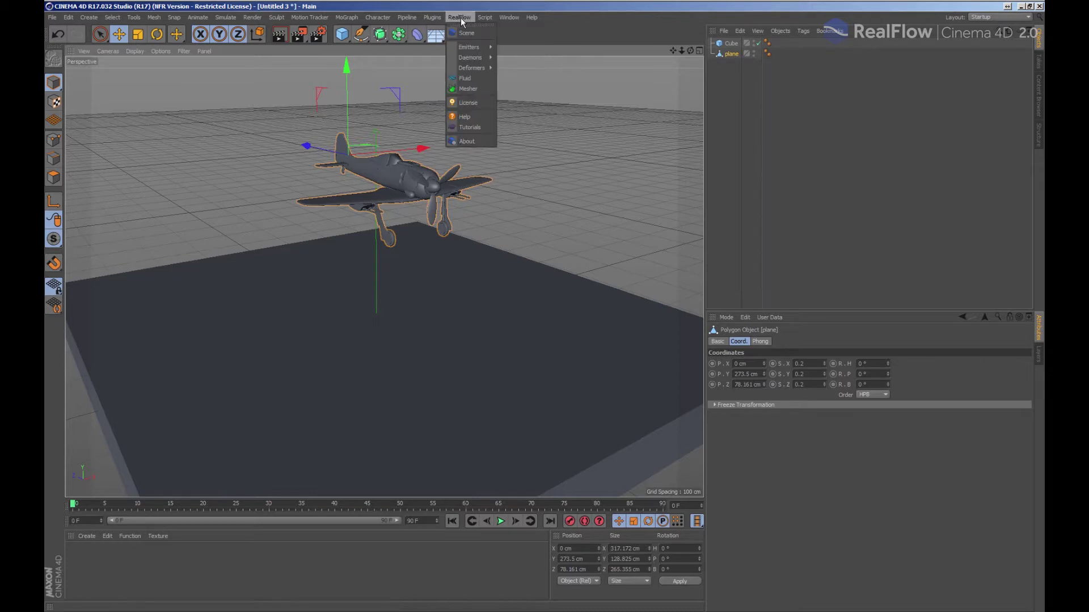
pyautogui.moveTo(471, 68)
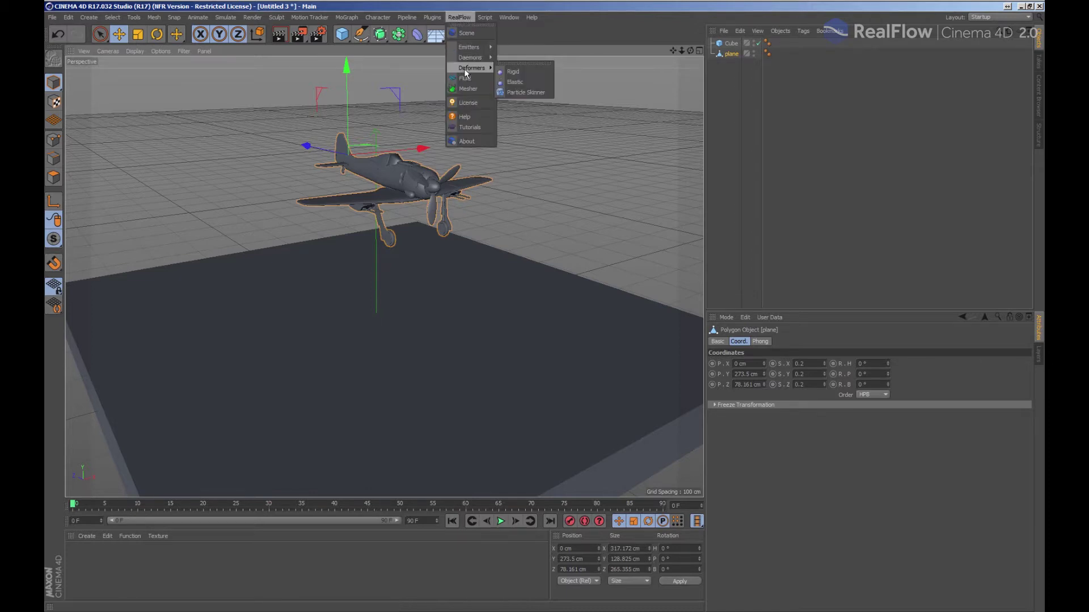
pyautogui.click(514, 71)
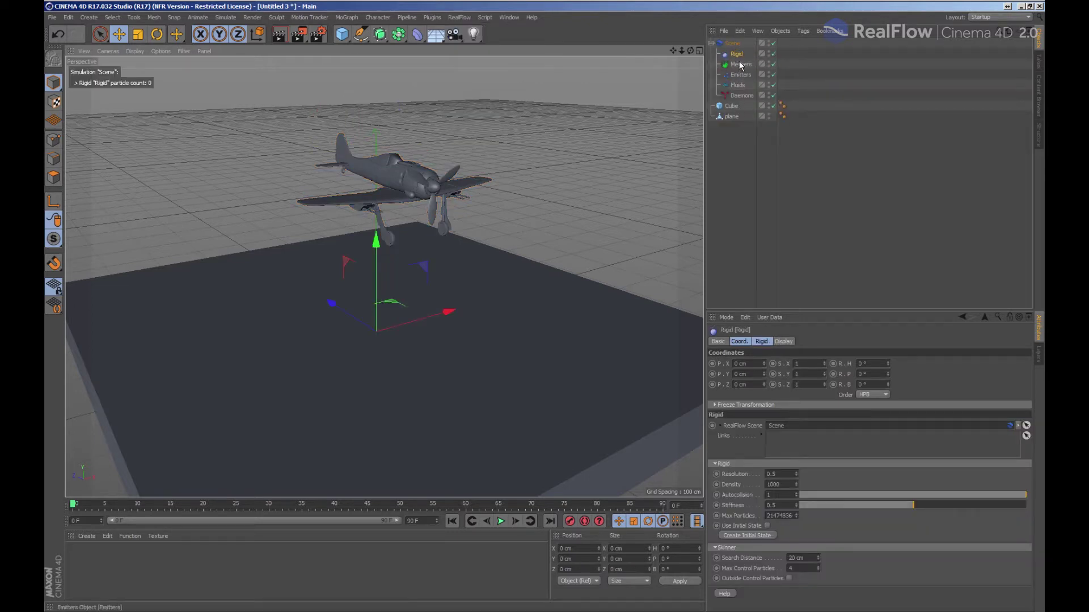
pyautogui.moveTo(740, 55); pyautogui.dragTo(736, 118)
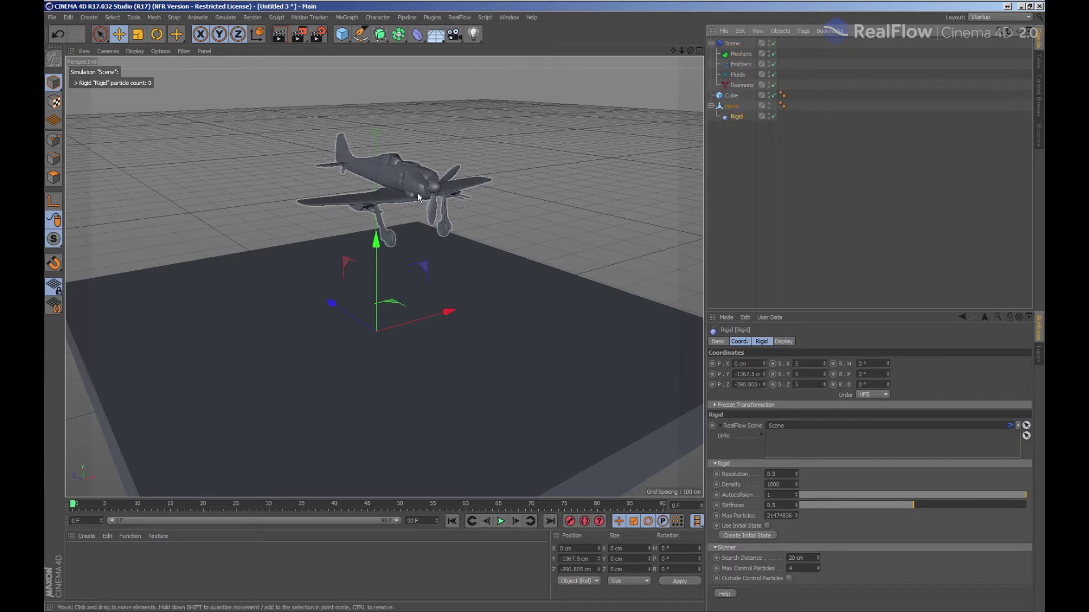
# Switch the viewport display to Lines and zoom in on the airplane.
pyautogui.click(131, 51)
pyautogui.click(146, 138)
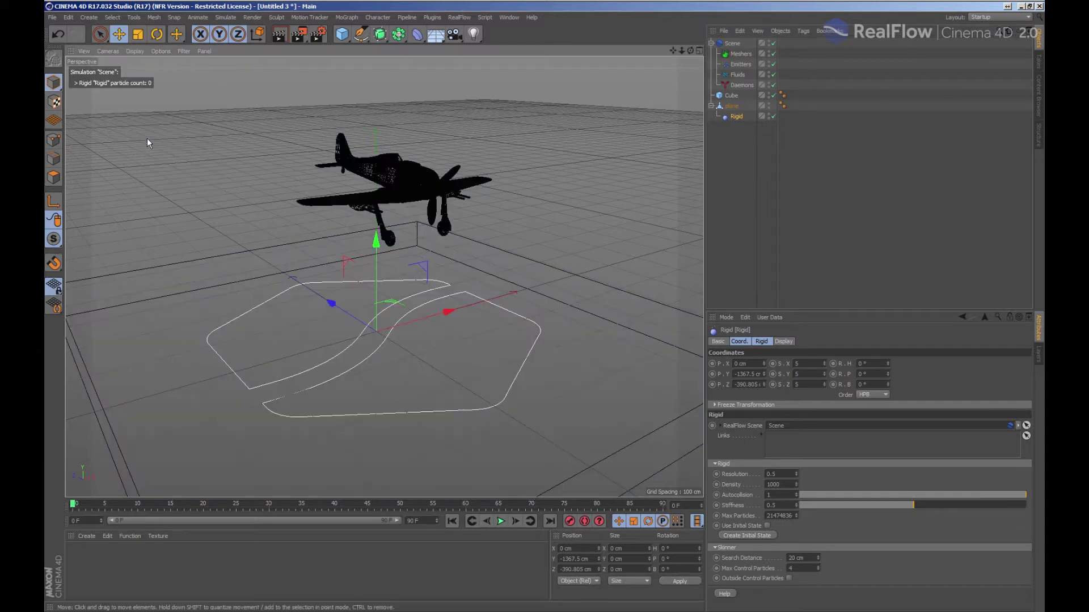
pyautogui.keyDown('alt'); pyautogui.moveTo(369, 171); pyautogui.dragTo(395, 174); pyautogui.keyUp('alt')
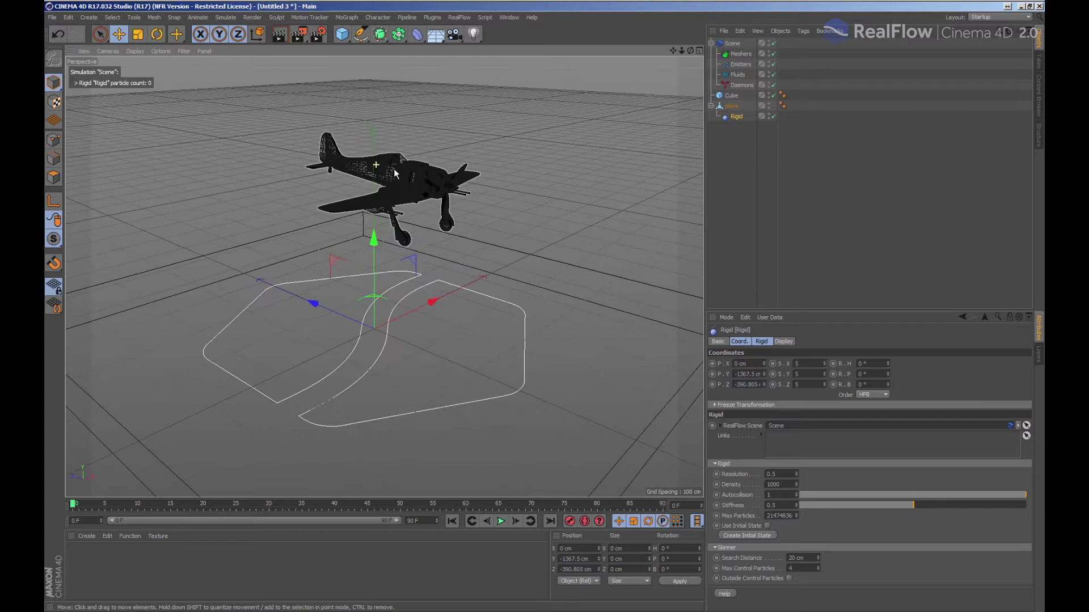
pyautogui.scroll(3, 401, 128)
pyautogui.scroll(2, 403, 173)
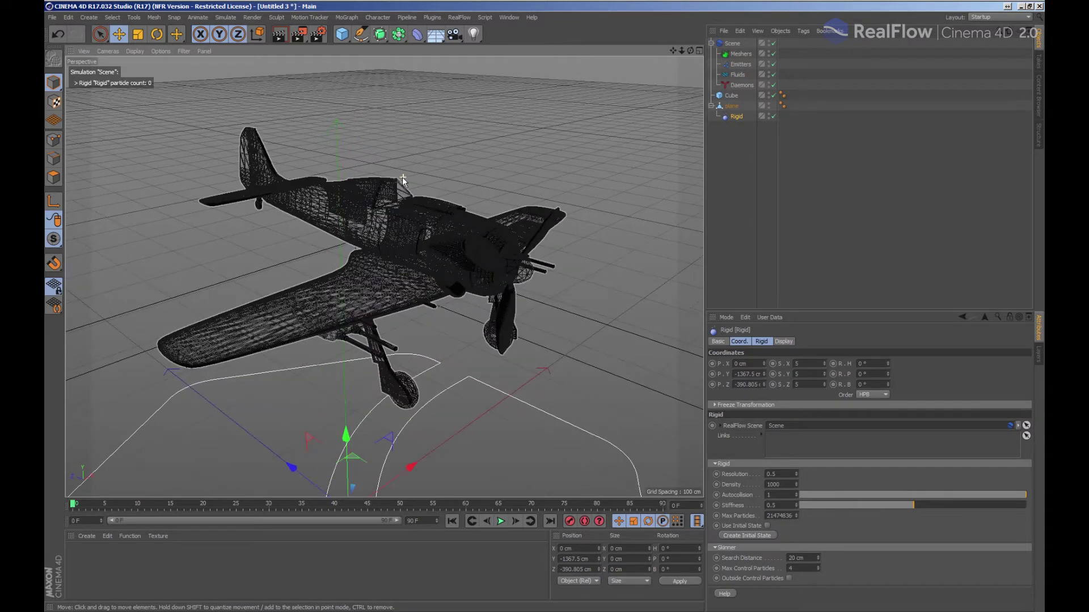
# Add a RealFlow Collider tag and a RealFlow Volume tag to the plane.
pyautogui.click(735, 106)
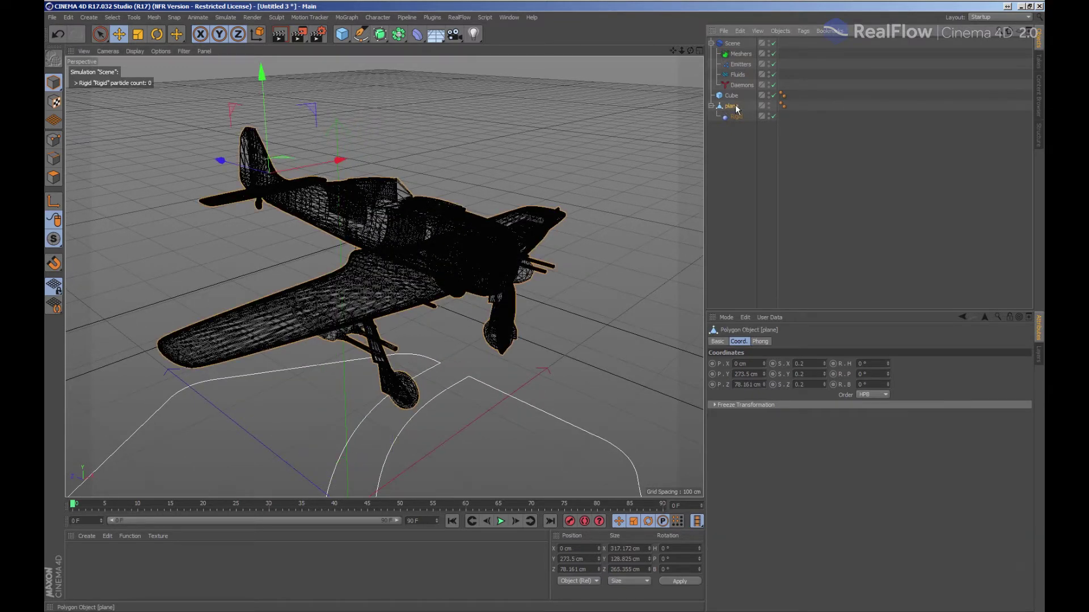
pyautogui.click(801, 32)
pyautogui.moveTo(835, 131)
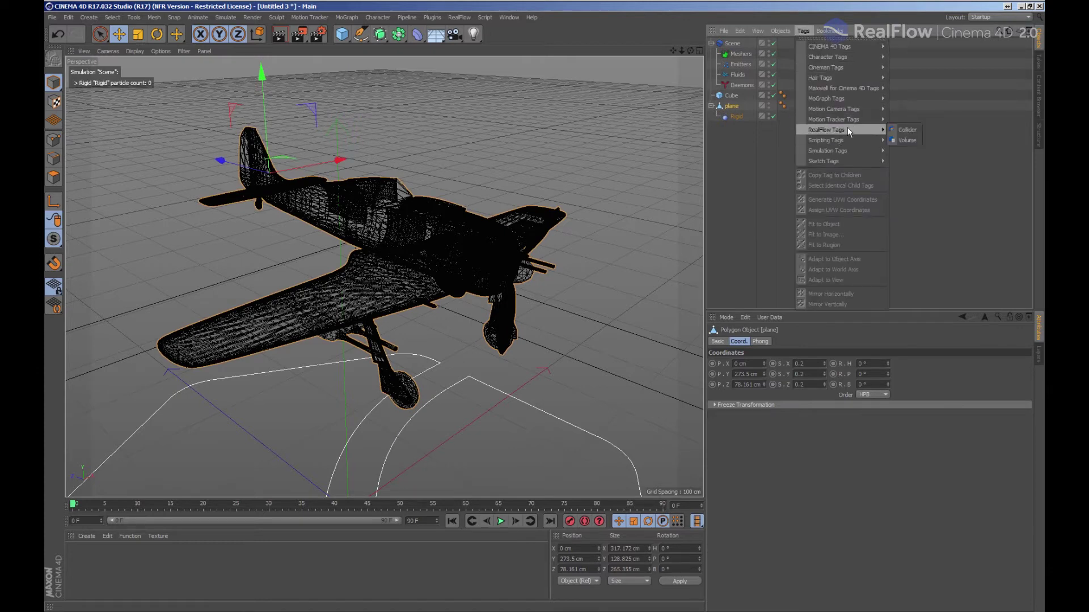
pyautogui.click(906, 131)
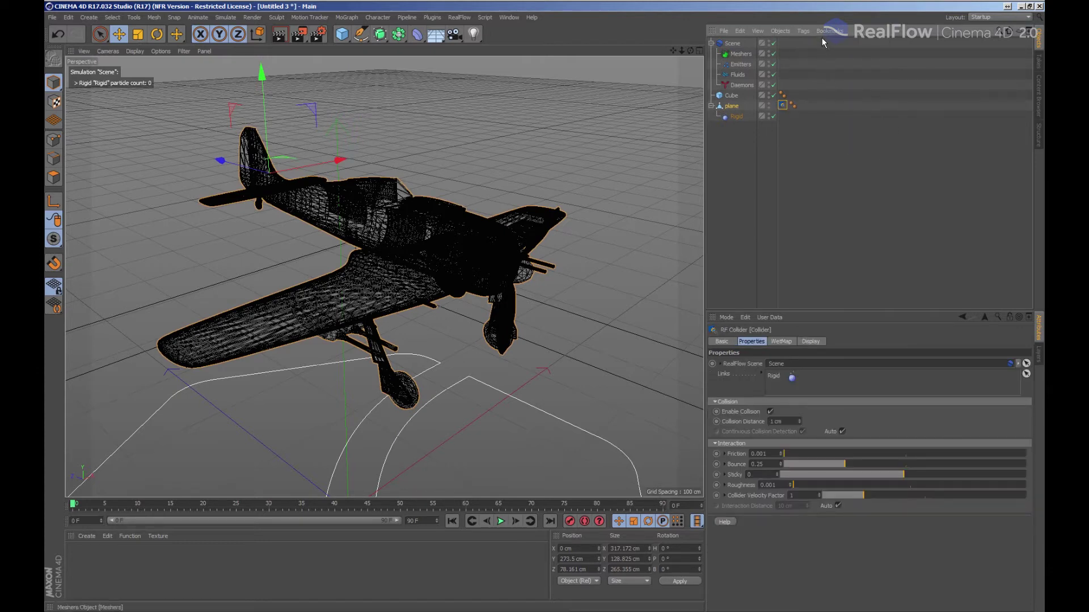
pyautogui.click(801, 31)
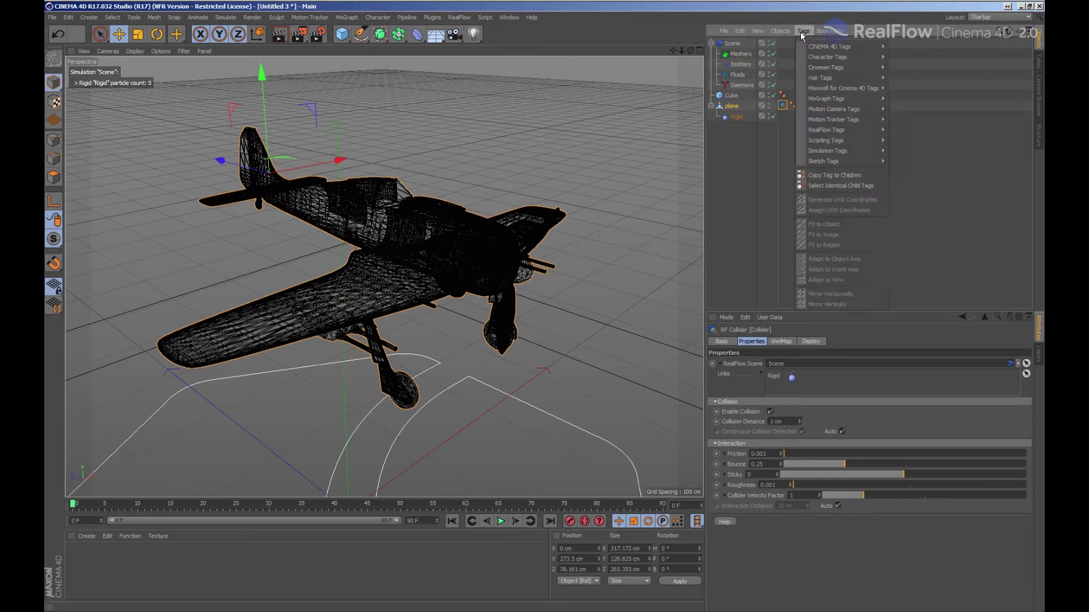
pyautogui.moveTo(854, 140)
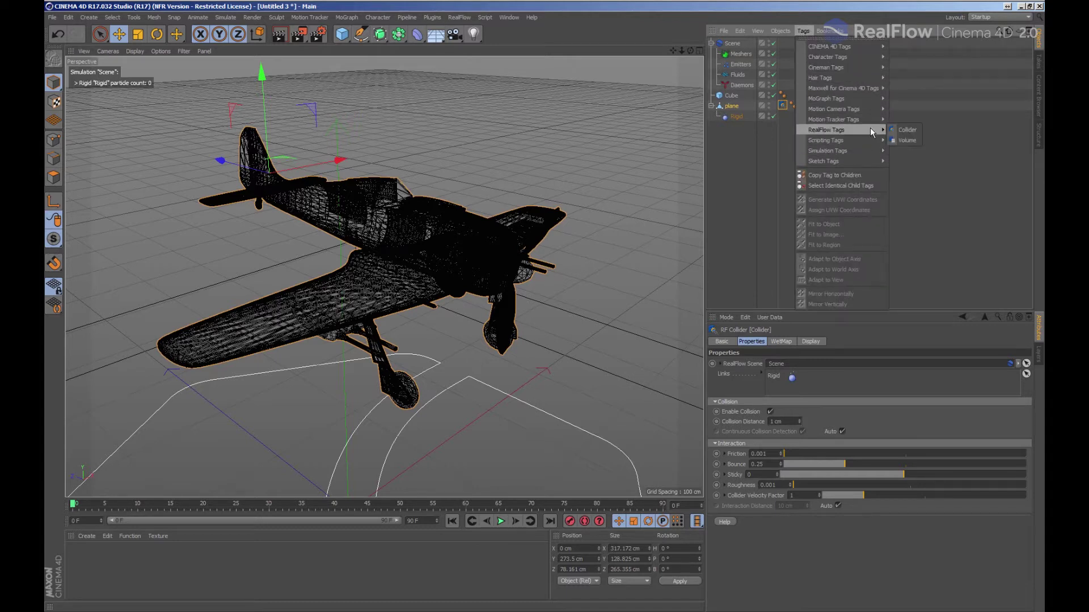
pyautogui.click(906, 141)
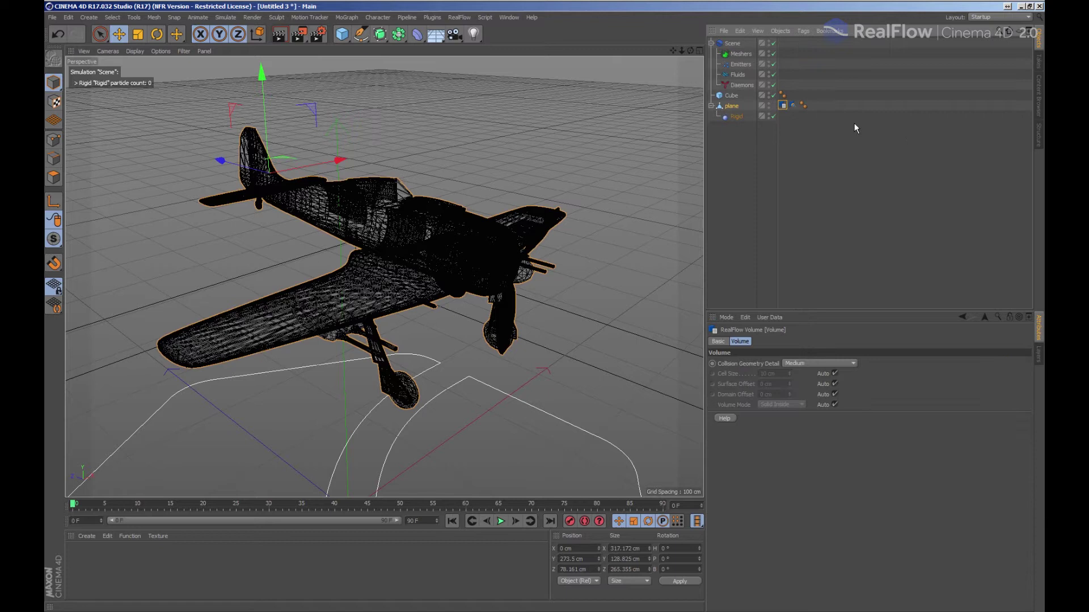
pyautogui.click(792, 106)
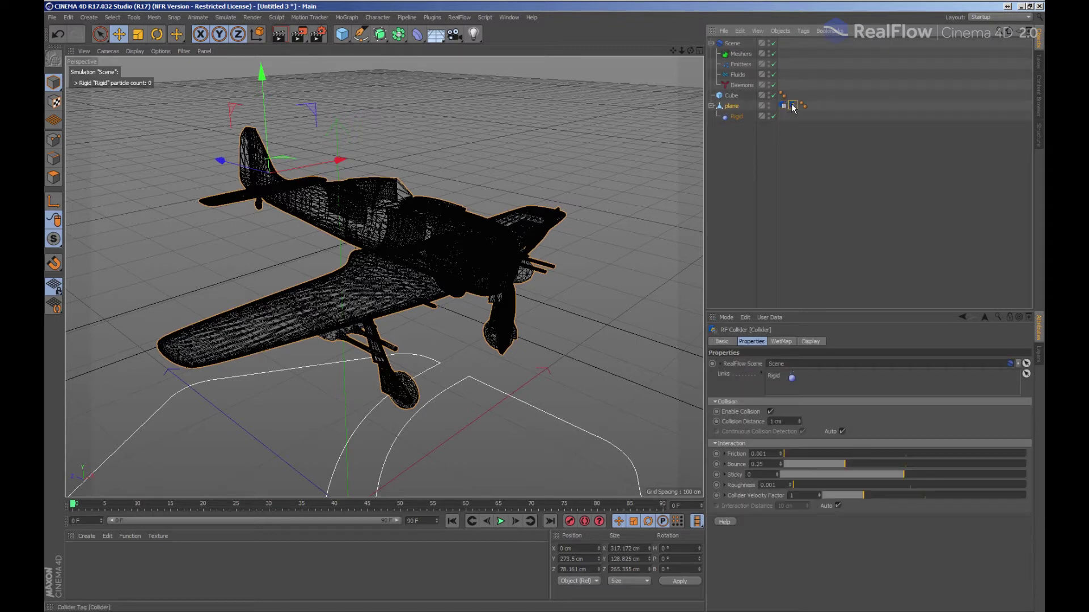
# Play and pause the simulation with collision geometry shown, revealing the red airplane.
pyautogui.click(811, 341)
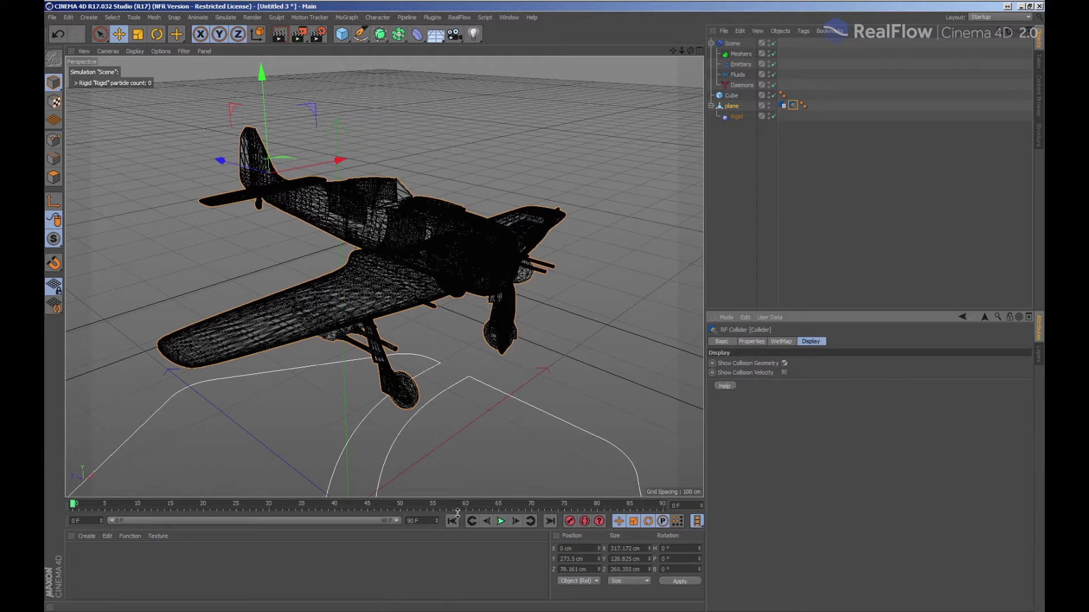
pyautogui.click(501, 521)
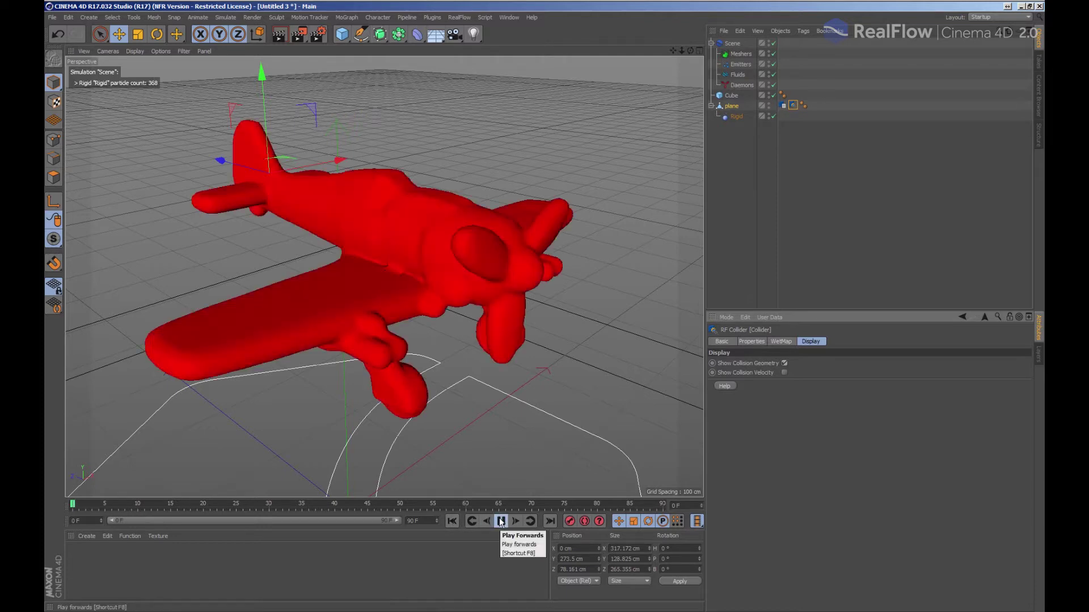
pyautogui.click(502, 521)
pyautogui.moveTo(532, 278)
pyautogui.keyDown('alt'); pyautogui.mouseDown()
pyautogui.moveTo(432, 275)
pyautogui.moveTo(542, 275)
pyautogui.moveTo(524, 274)
pyautogui.mouseUp(); pyautogui.keyUp('alt')
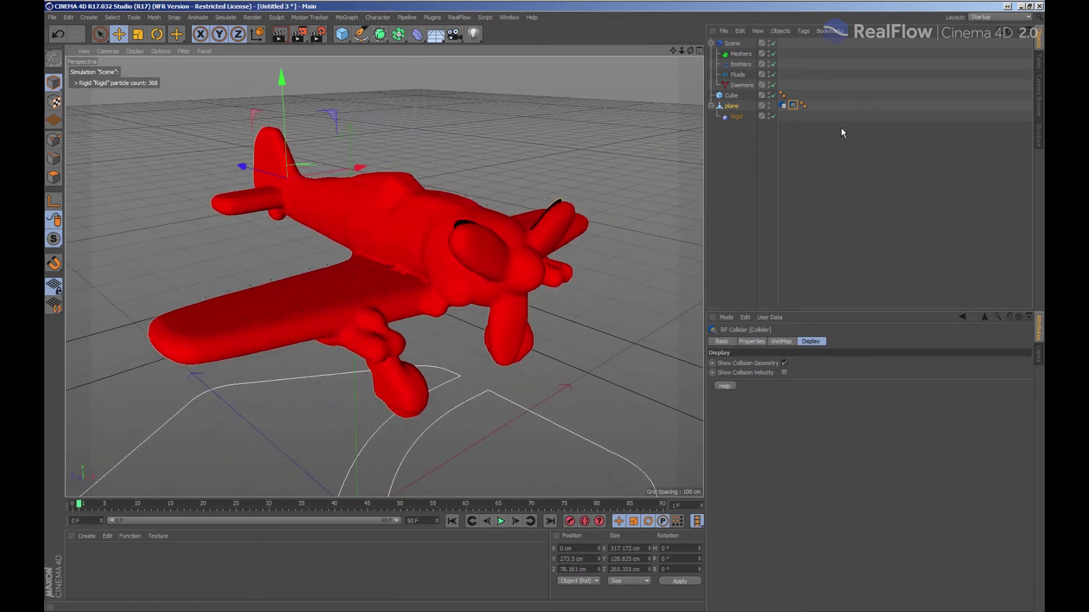
# Turn off automatic cell size on the Volume tag and set it to 2.5 cm.
pyautogui.click(783, 106)
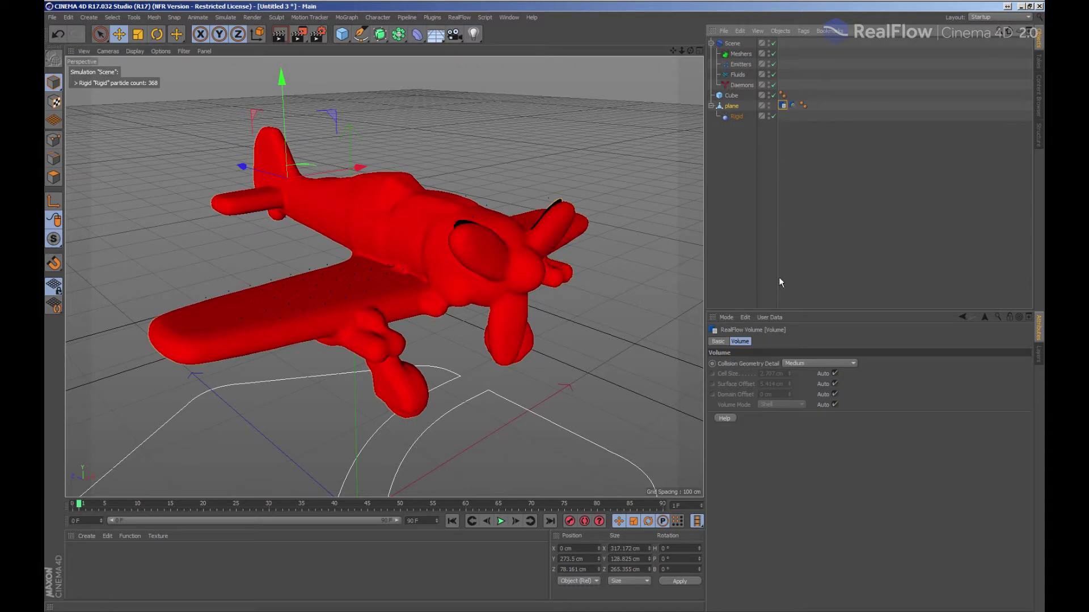
pyautogui.click(834, 374)
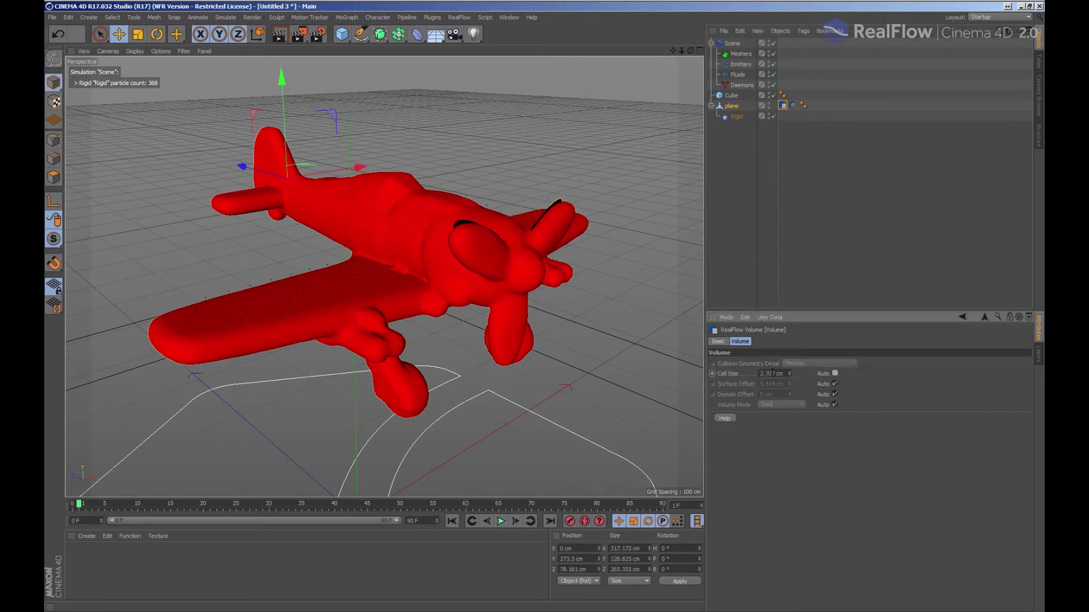
pyautogui.click(760, 374)
pyautogui.write('2.5')
pyautogui.press('Return')
# Rewind and run the simulation while reviewing the Collider tag's collision and display settings.
pyautogui.click(793, 105)
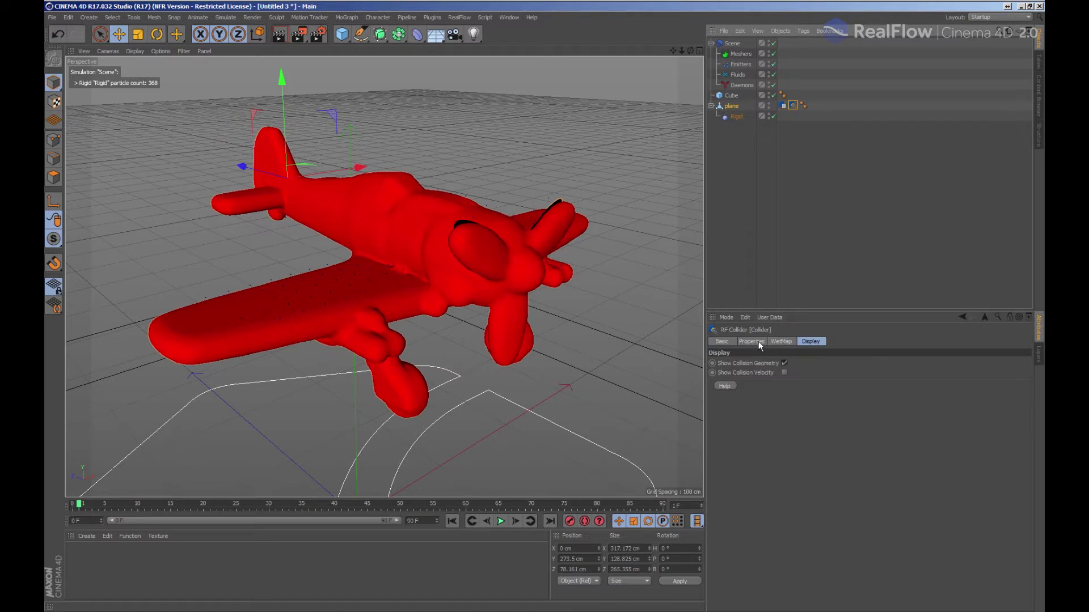
pyautogui.click(759, 342)
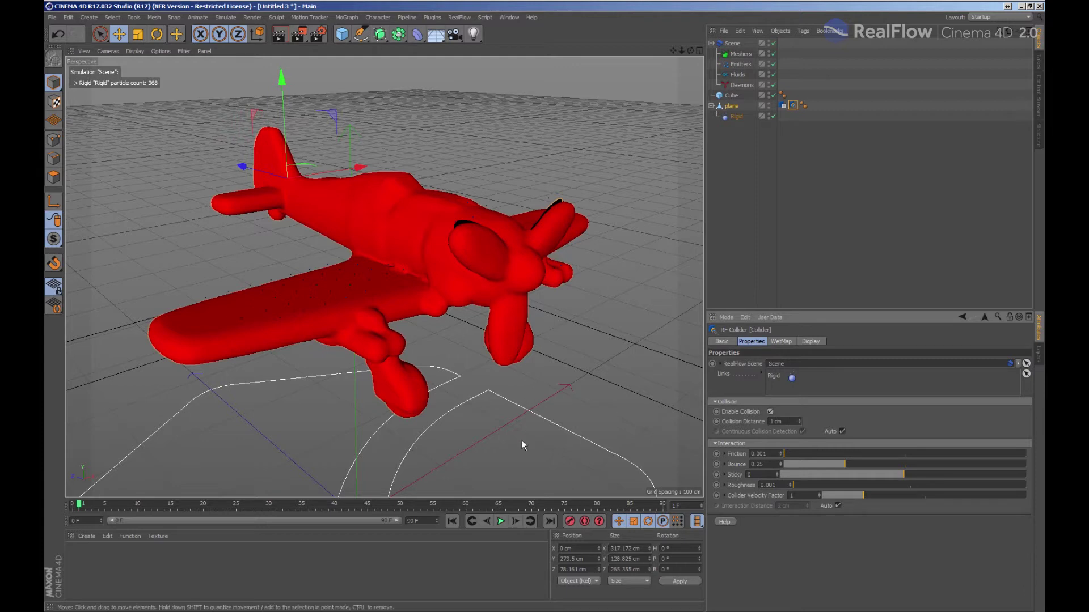
pyautogui.click(452, 521)
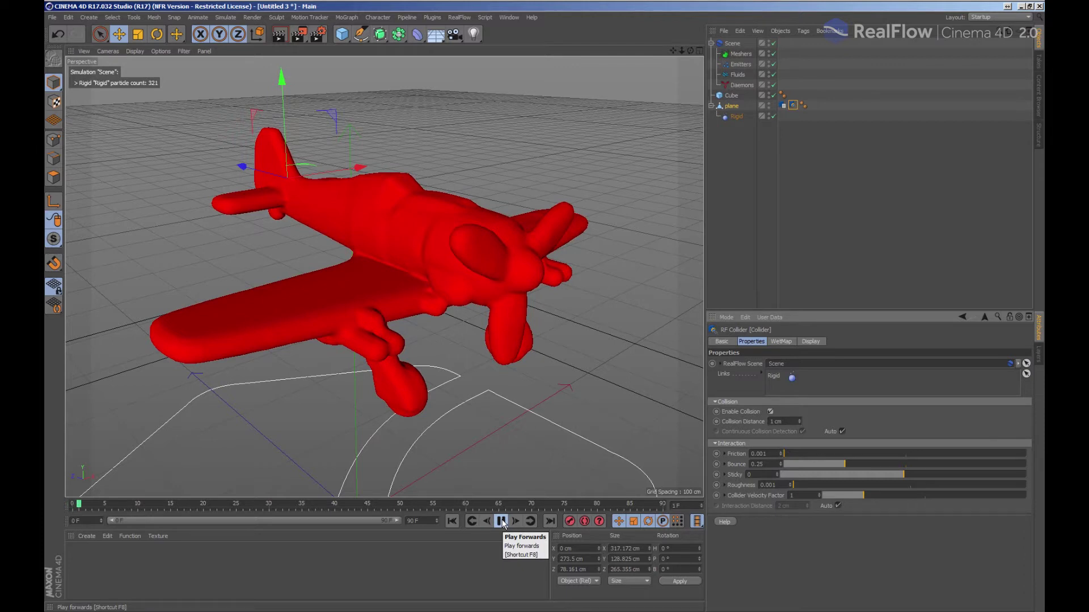
pyautogui.click(501, 520)
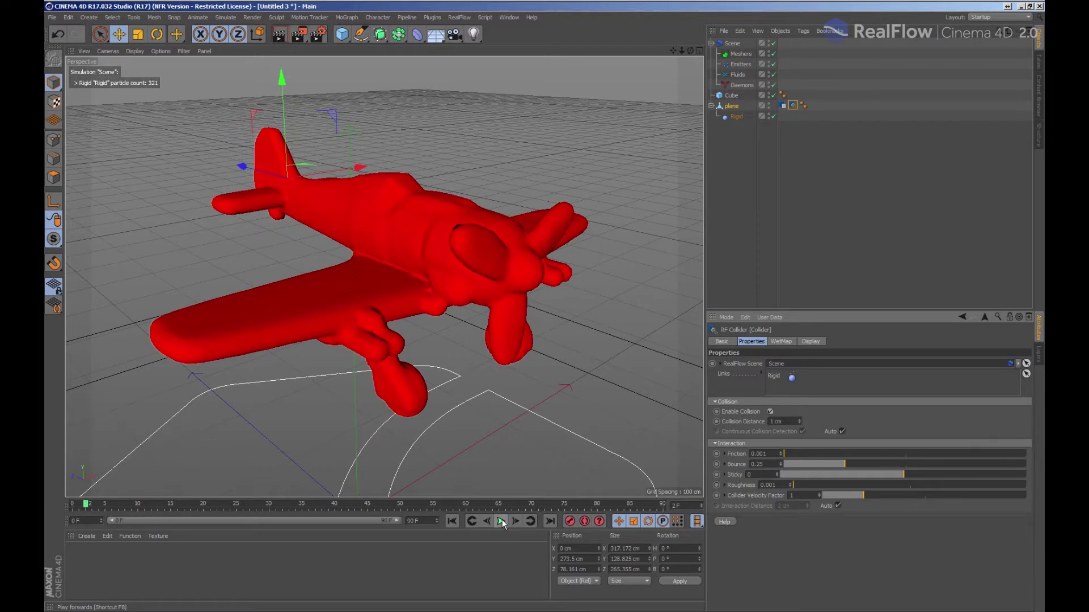
pyautogui.click(812, 341)
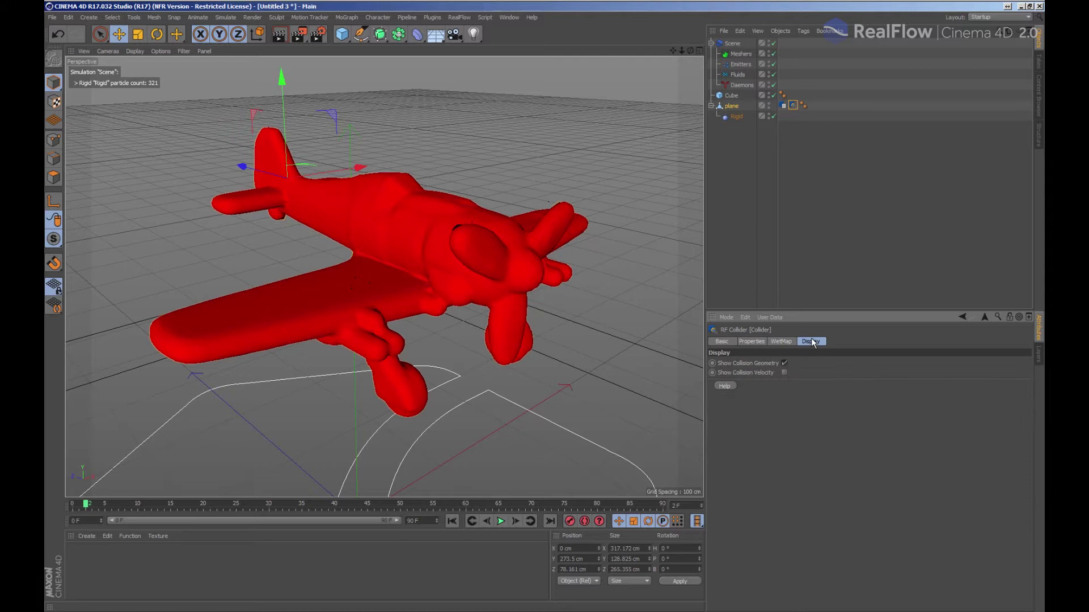
pyautogui.click(756, 342)
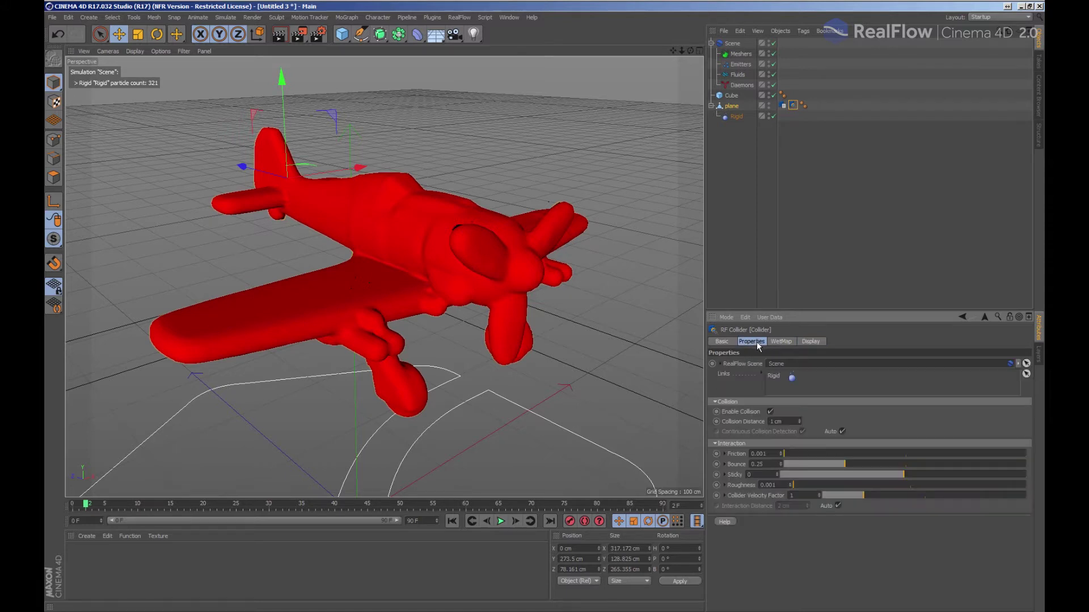
# Lower the Volume tag's cell size to 2 cm and replay from the first frame.
pyautogui.click(783, 105)
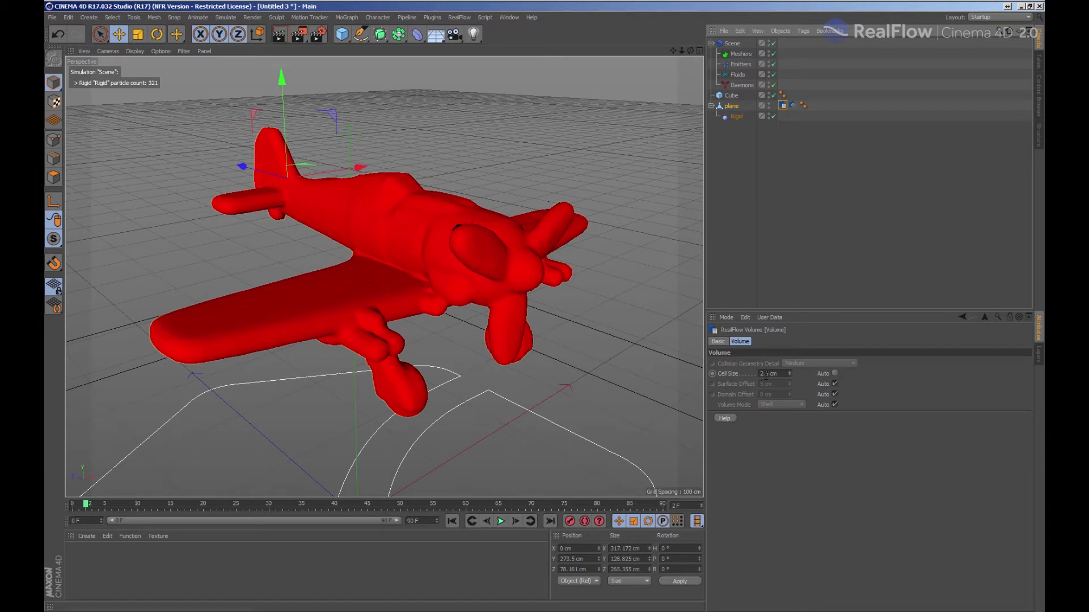
pyautogui.click(766, 374)
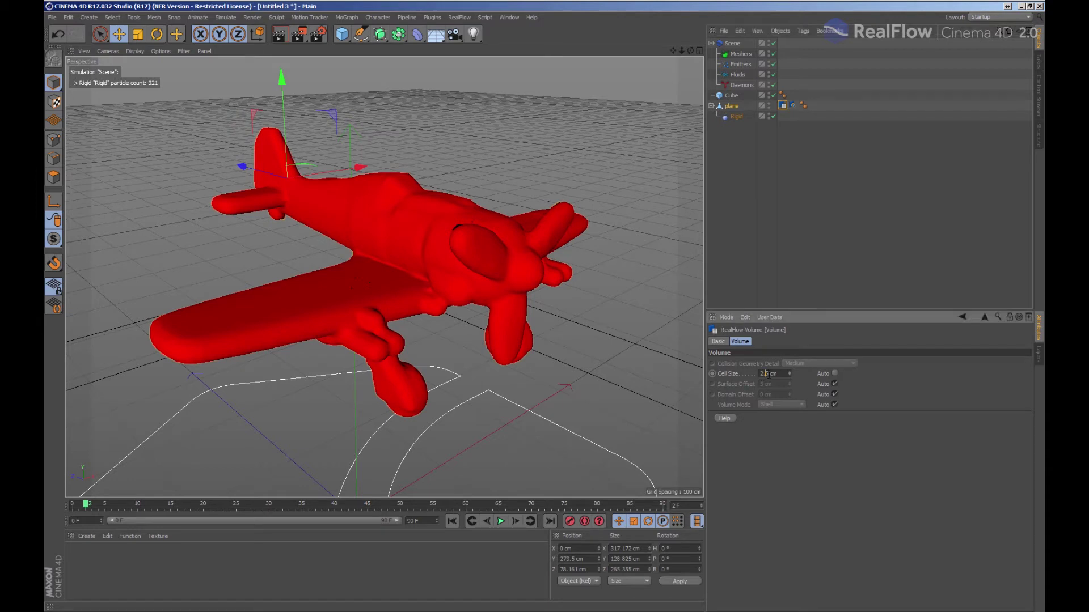
pyautogui.press('BackSpace')
pyautogui.write('5')
pyautogui.press('BackSpace')
pyautogui.press('BackSpace')
pyautogui.click(451, 521)
pyautogui.click(501, 521)
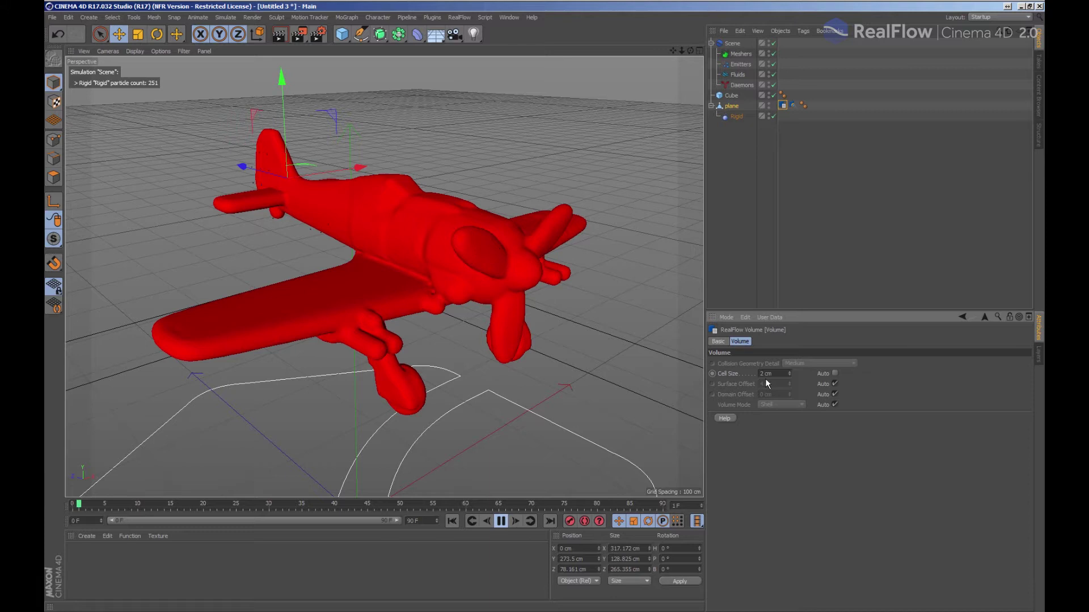
# Stop playback, enter a 1.5 cm cell size, and rewind to frame 0.
pyautogui.click(501, 521)
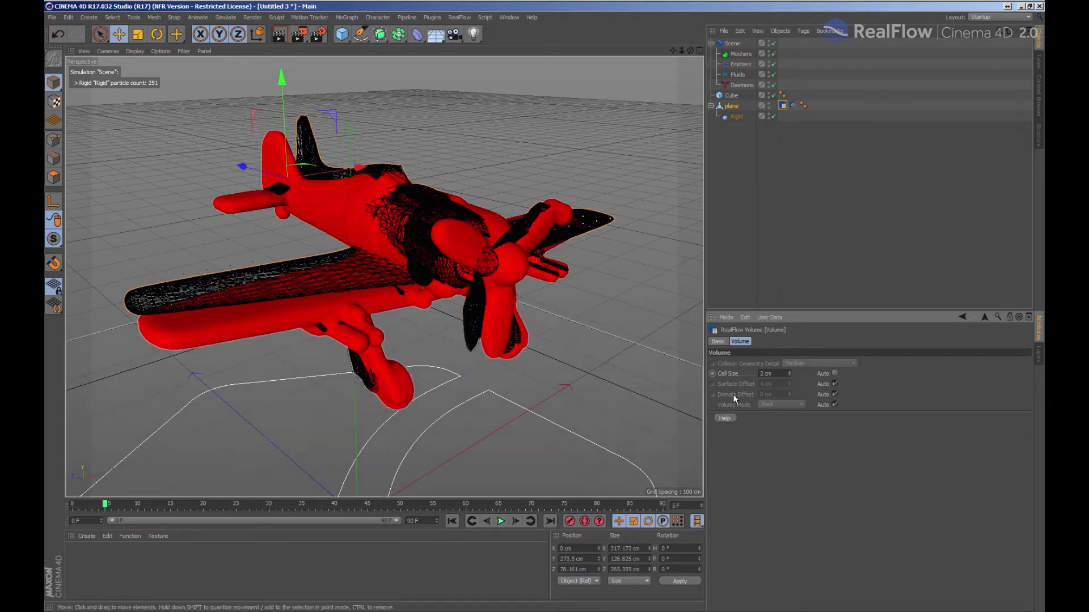
pyautogui.doubleClick(762, 372)
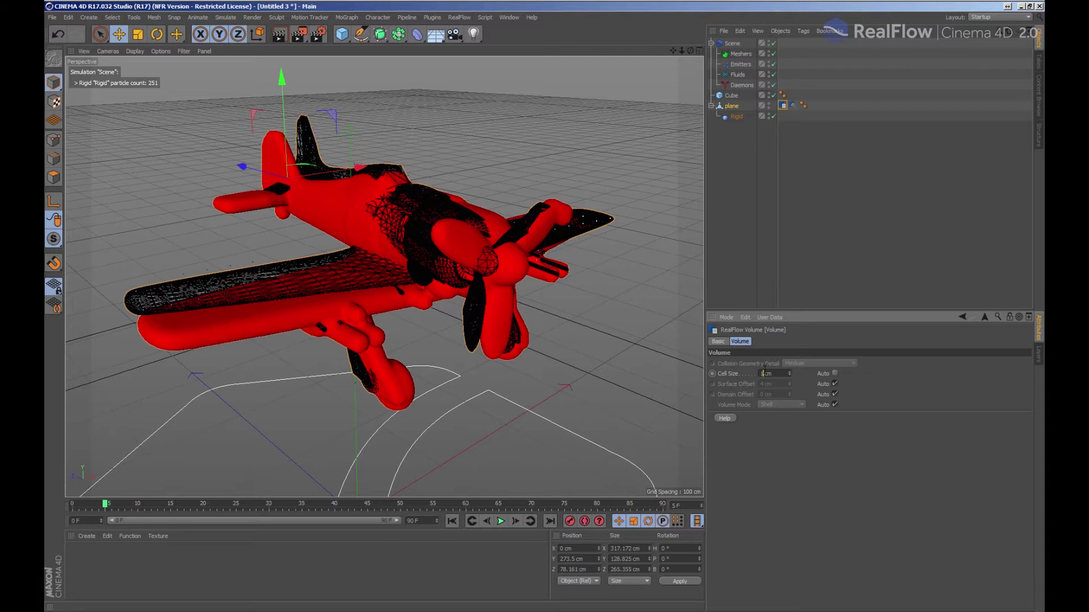
pyautogui.write('1.5')
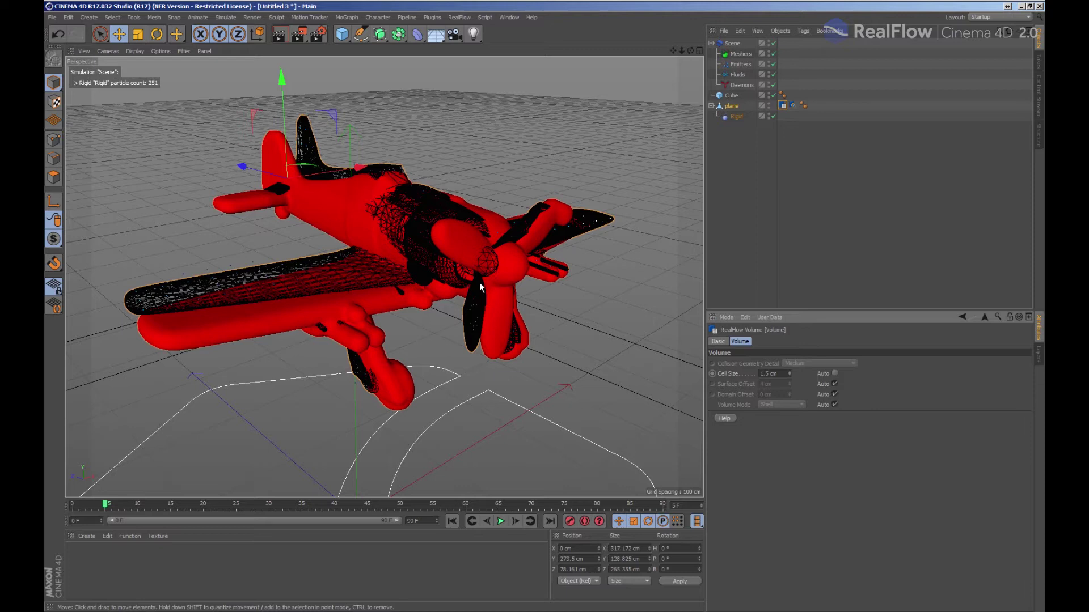
pyautogui.click(452, 521)
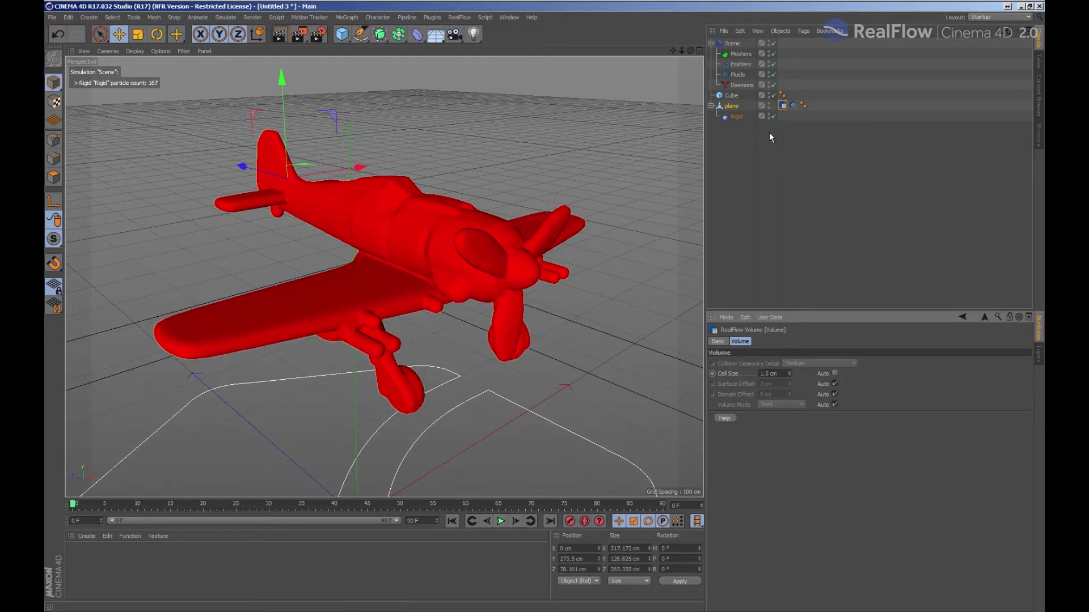
# Delete the plane's RF Collider tag and return the viewport to Gouraud shading.
pyautogui.click(793, 105)
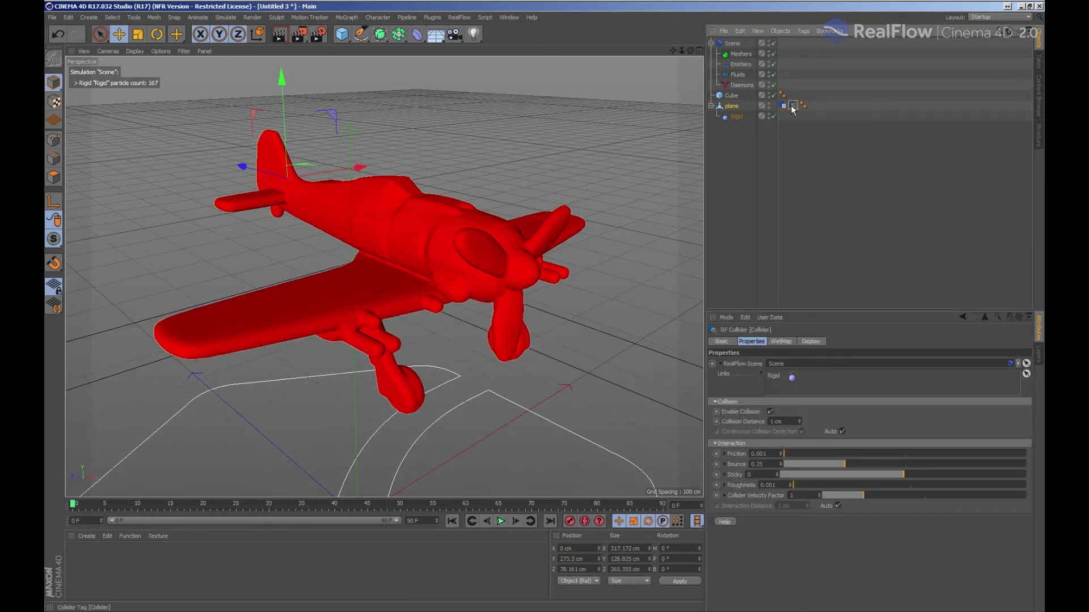
pyautogui.press('Delete')
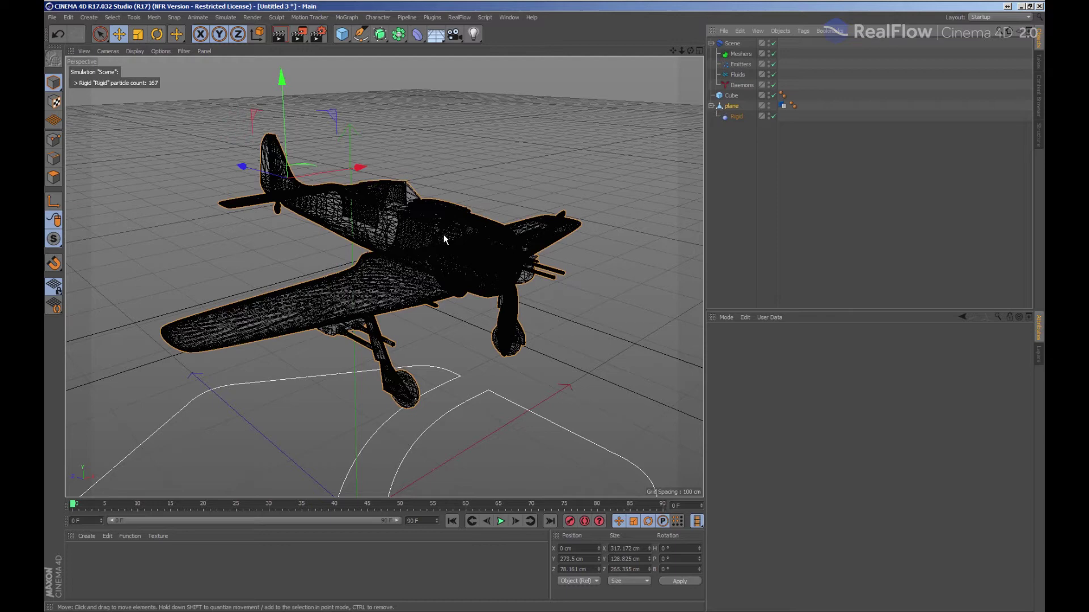
pyautogui.scroll(-2, 443, 237)
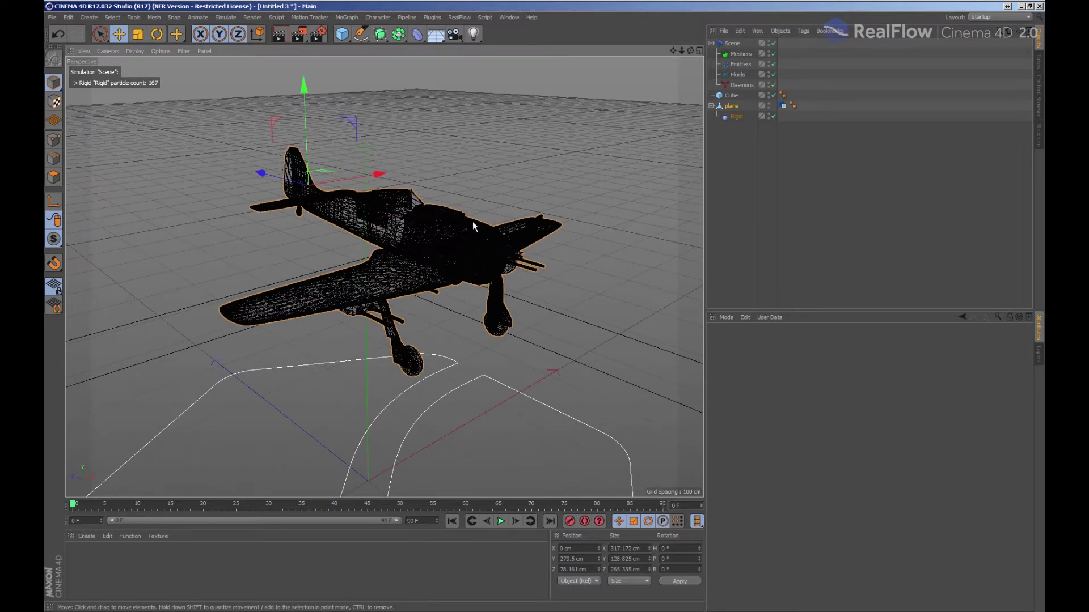
pyautogui.moveTo(464, 220); pyautogui.dragTo(415, 200, button='middle')
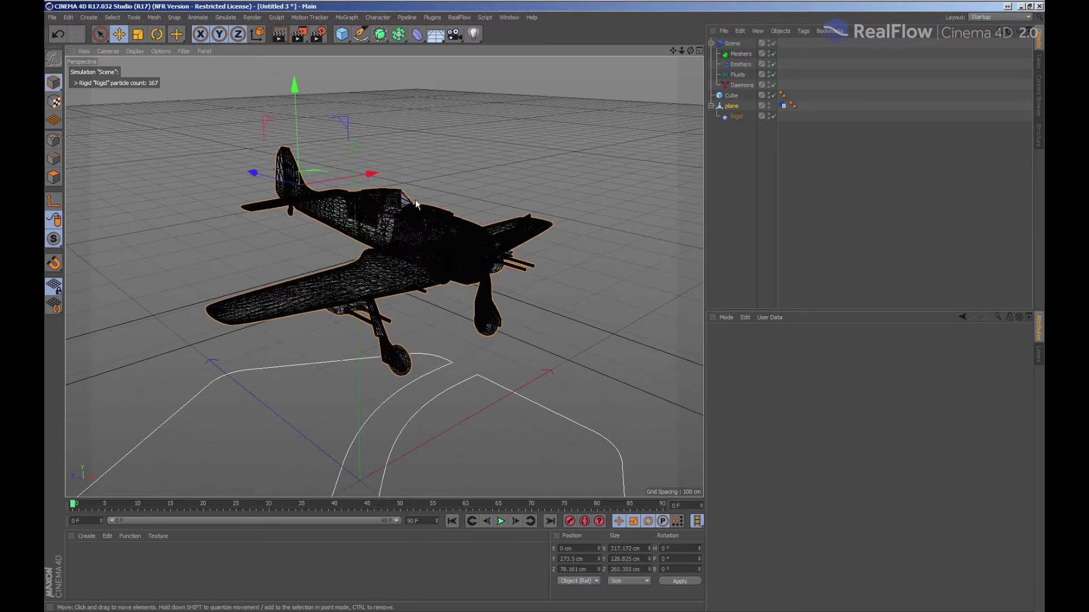
pyautogui.click(141, 51)
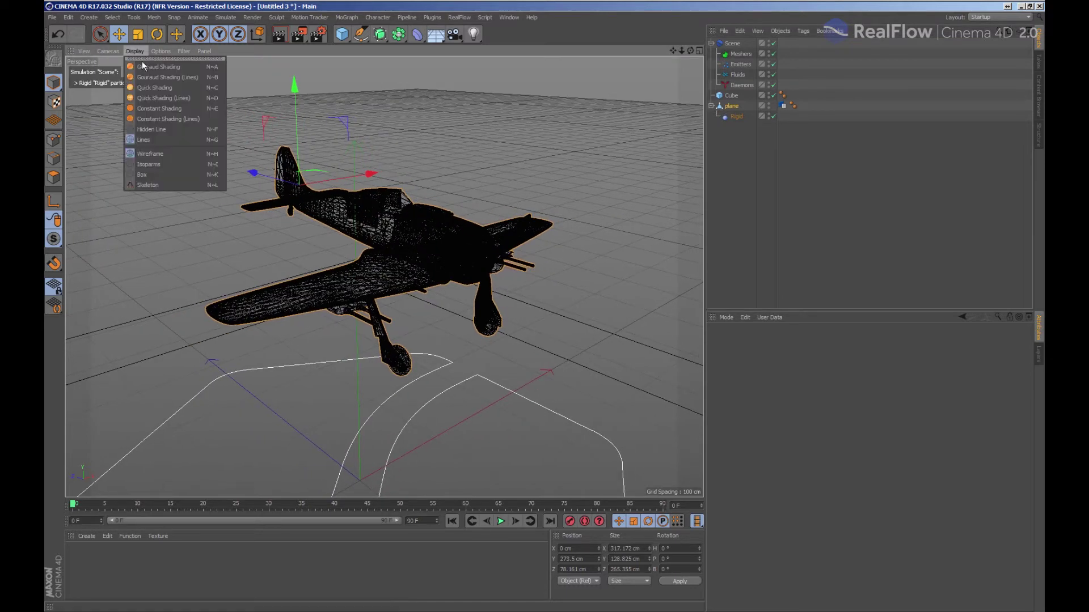
pyautogui.click(146, 68)
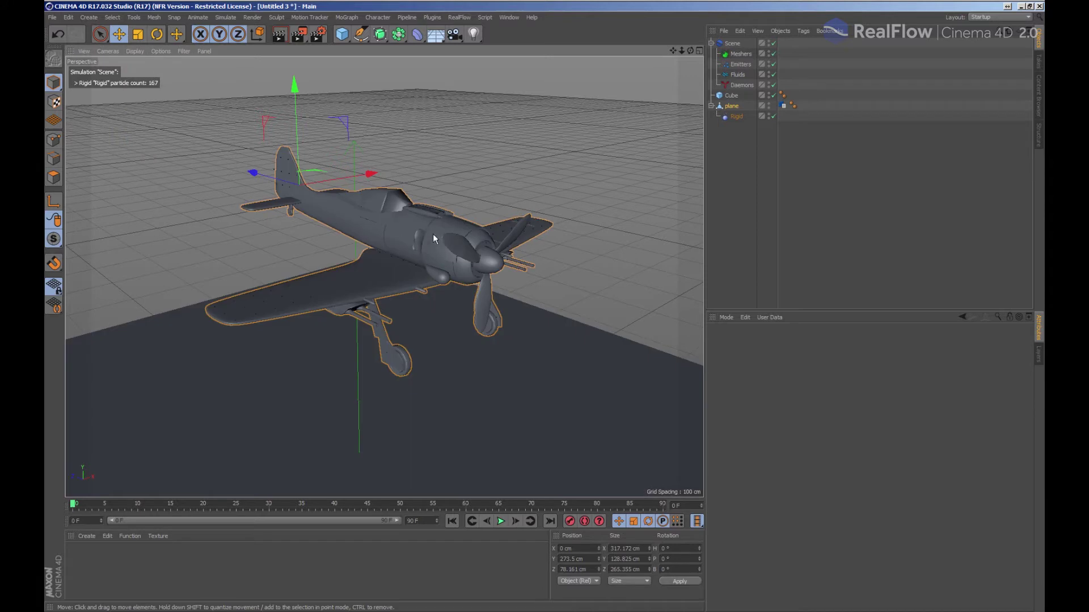
pyautogui.moveTo(406, 212)
pyautogui.keyDown('alt'); pyautogui.mouseDown()
pyautogui.moveTo(487, 205)
pyautogui.moveTo(493, 165)
pyautogui.mouseUp(); pyautogui.keyUp('alt')
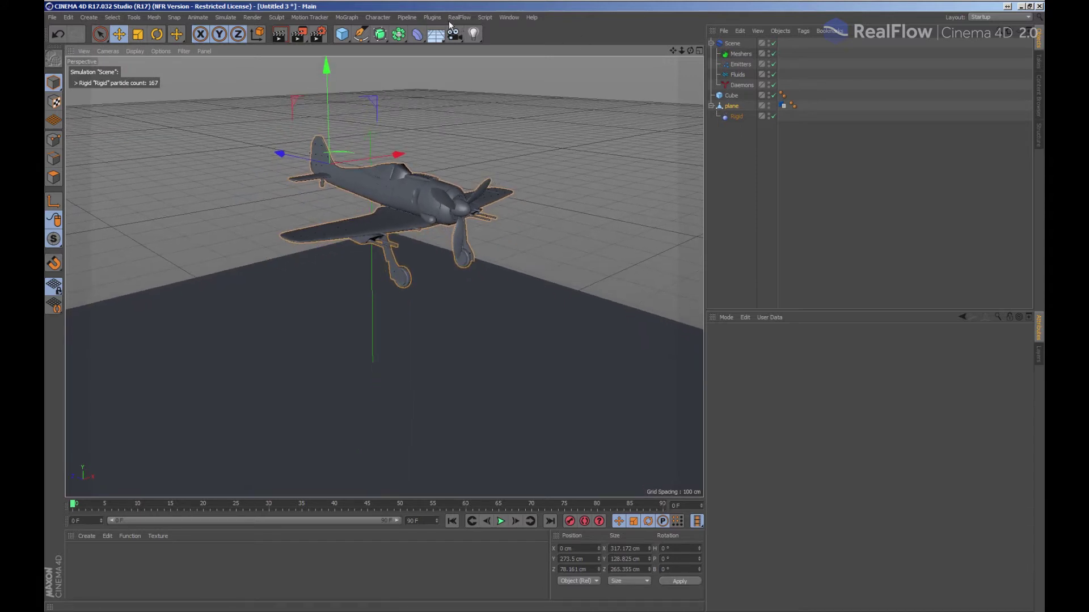
# Add a RealFlow Gravity daemon and check that it is linked to the Rigid.
pyautogui.click(456, 18)
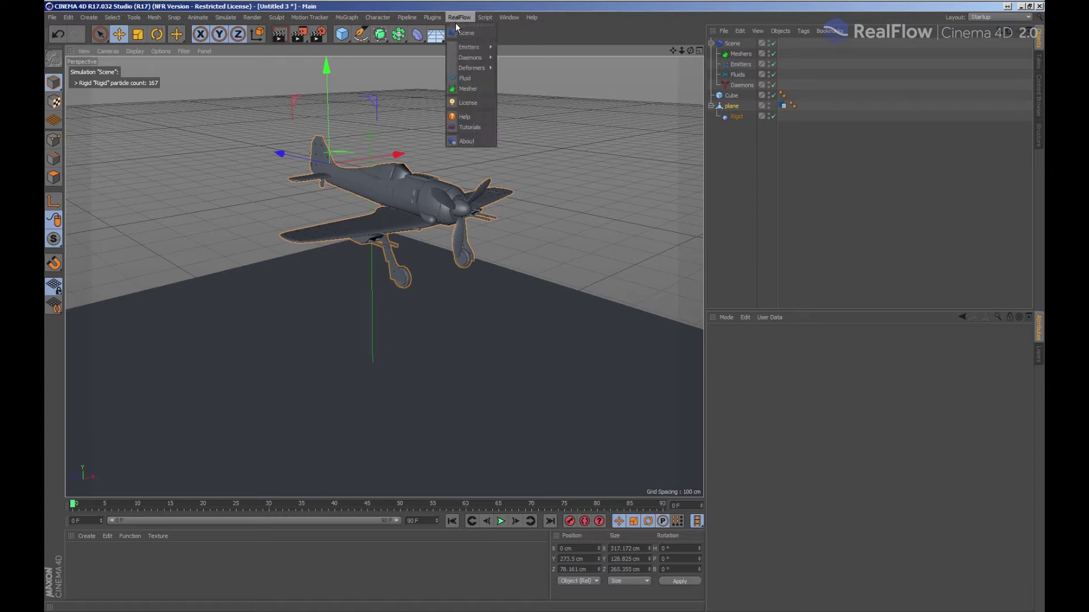
pyautogui.moveTo(464, 59)
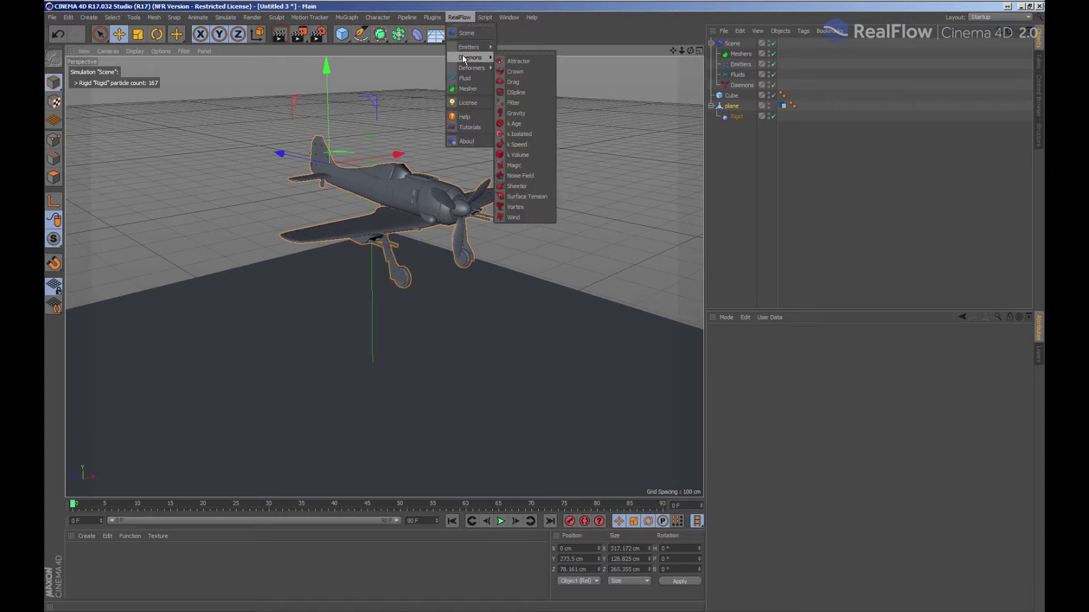
pyautogui.click(526, 113)
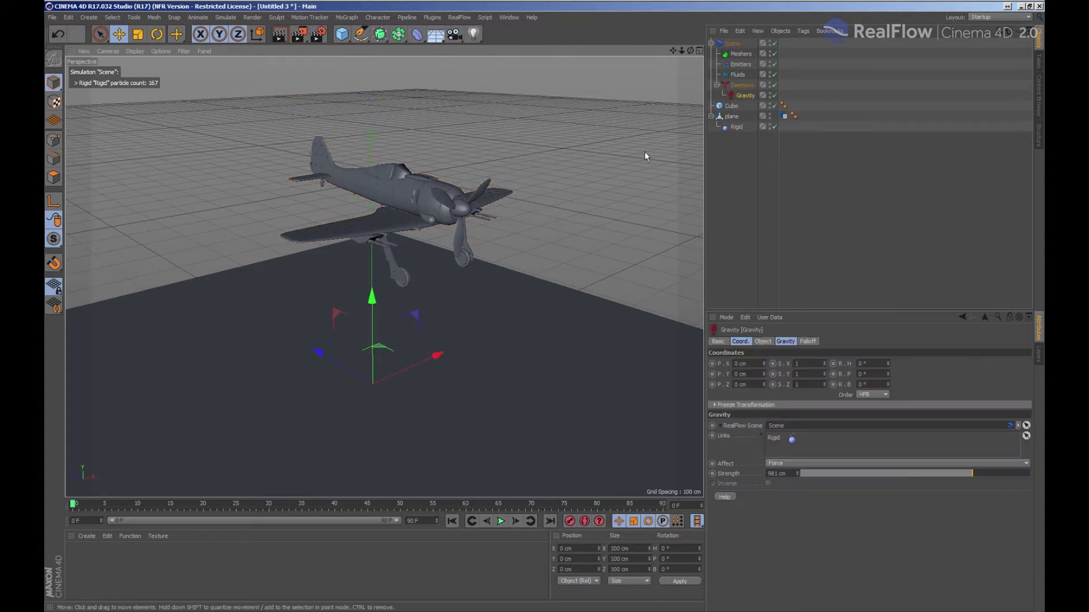
pyautogui.click(737, 127)
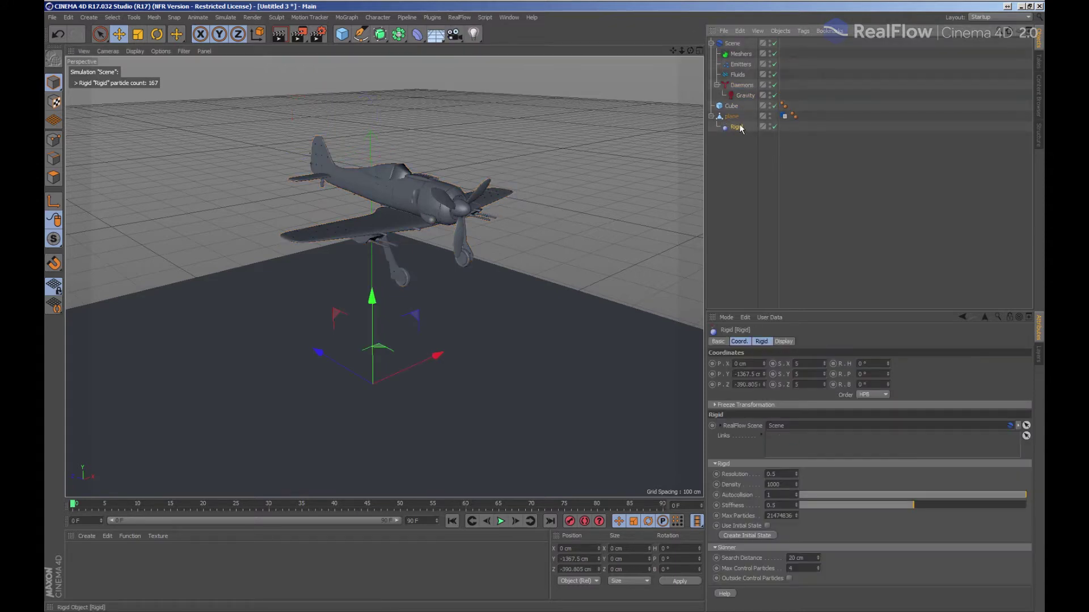
pyautogui.click(744, 95)
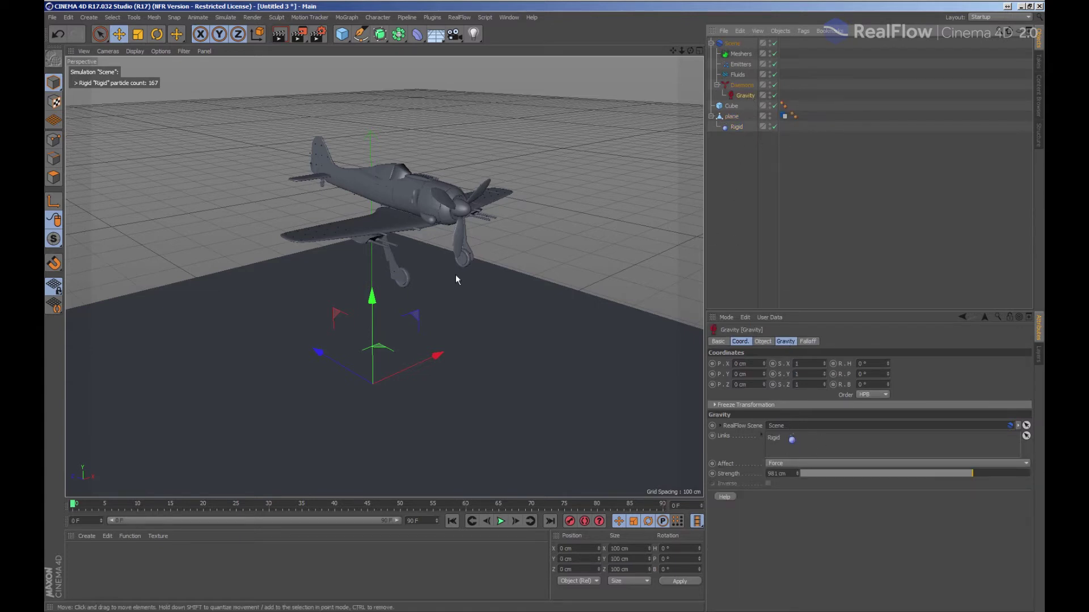
pyautogui.keyDown('alt'); pyautogui.moveTo(485, 319); pyautogui.dragTo(486, 263, button='middle'); pyautogui.keyUp('alt')
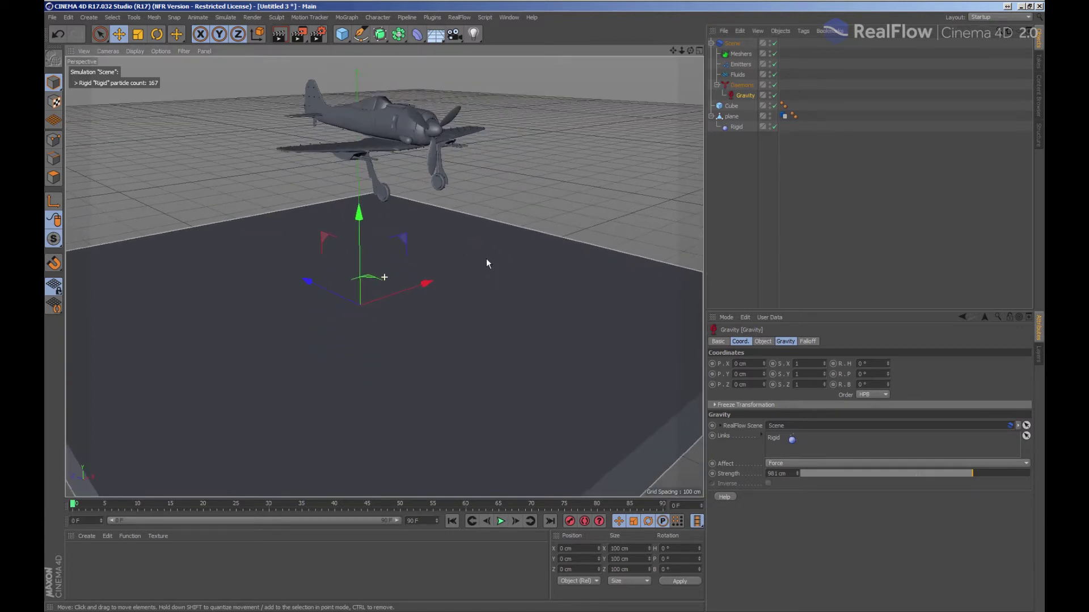
# Test the fall, then set the Rigid's Skinner Search Distance to 60 cm and rewind.
pyautogui.click(501, 521)
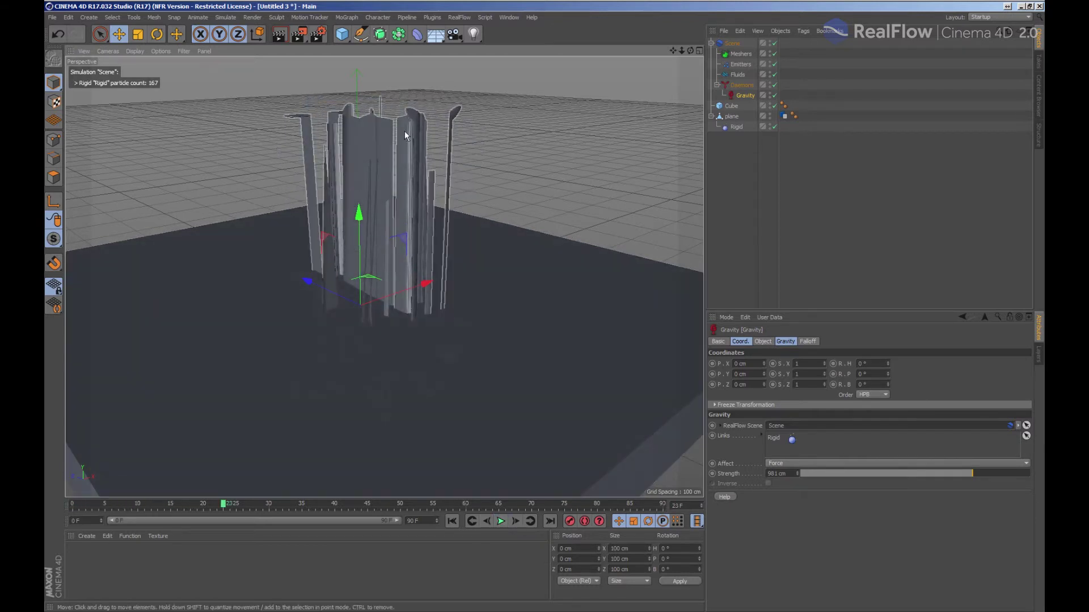
pyautogui.click(451, 520)
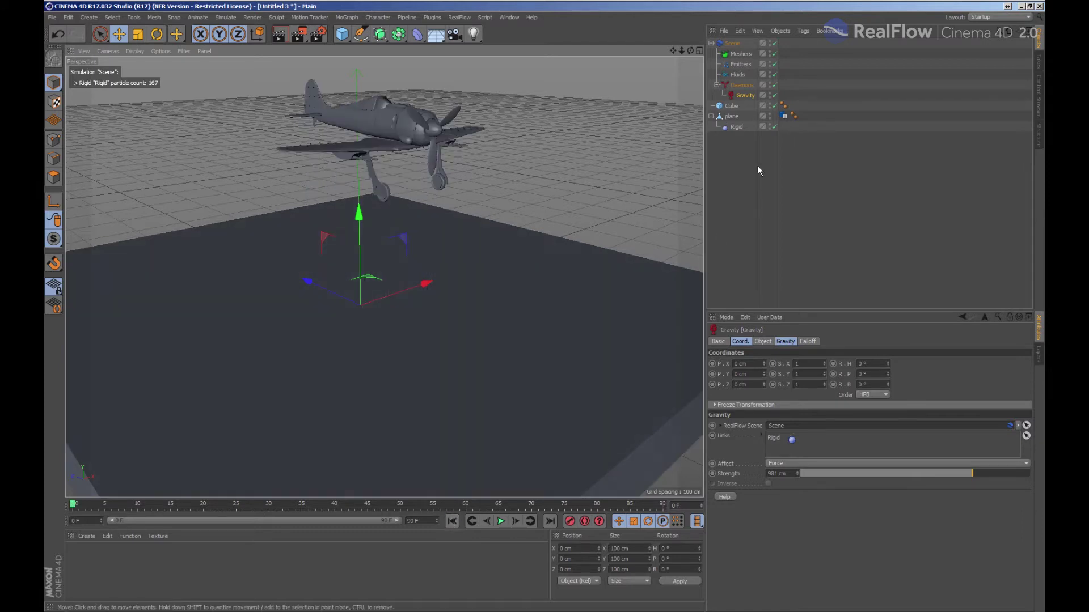
pyautogui.click(737, 127)
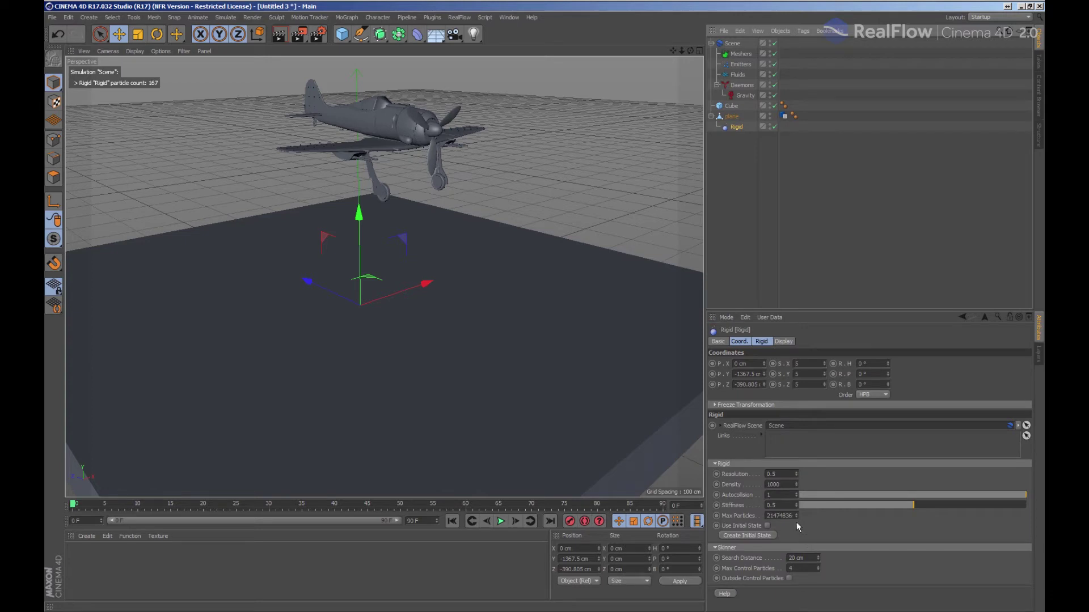
pyautogui.click(791, 558)
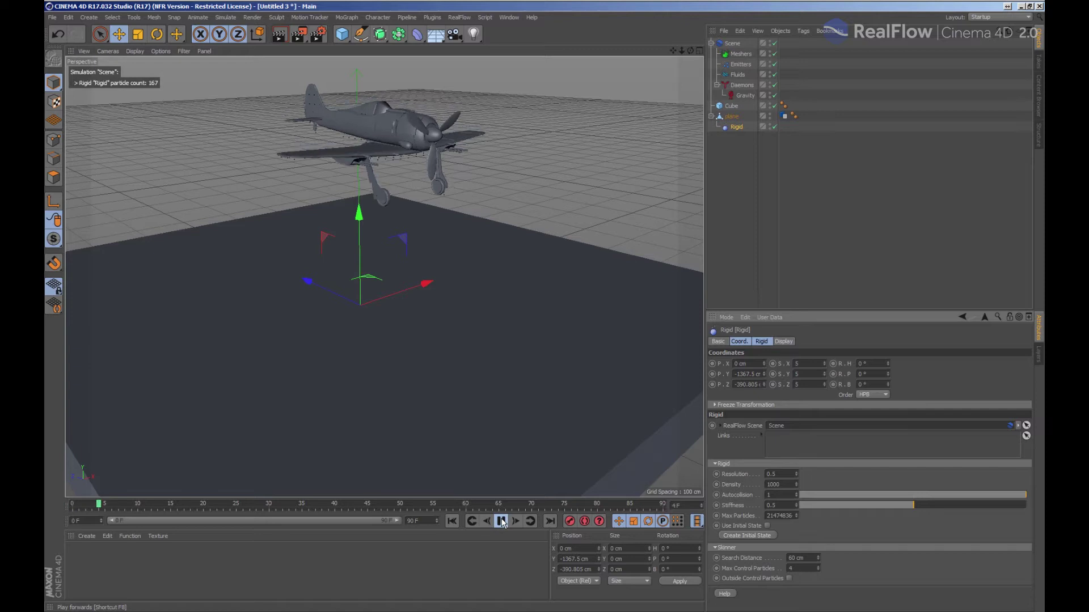
pyautogui.click(452, 522)
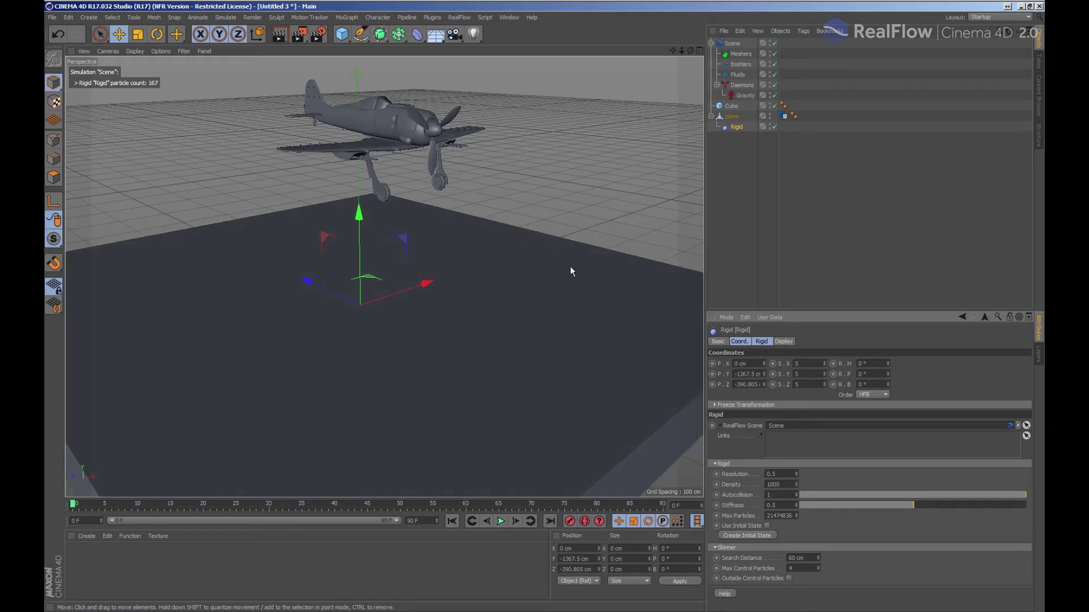
# Give the Cube a RealFlow Collider tag.
pyautogui.click(637, 286)
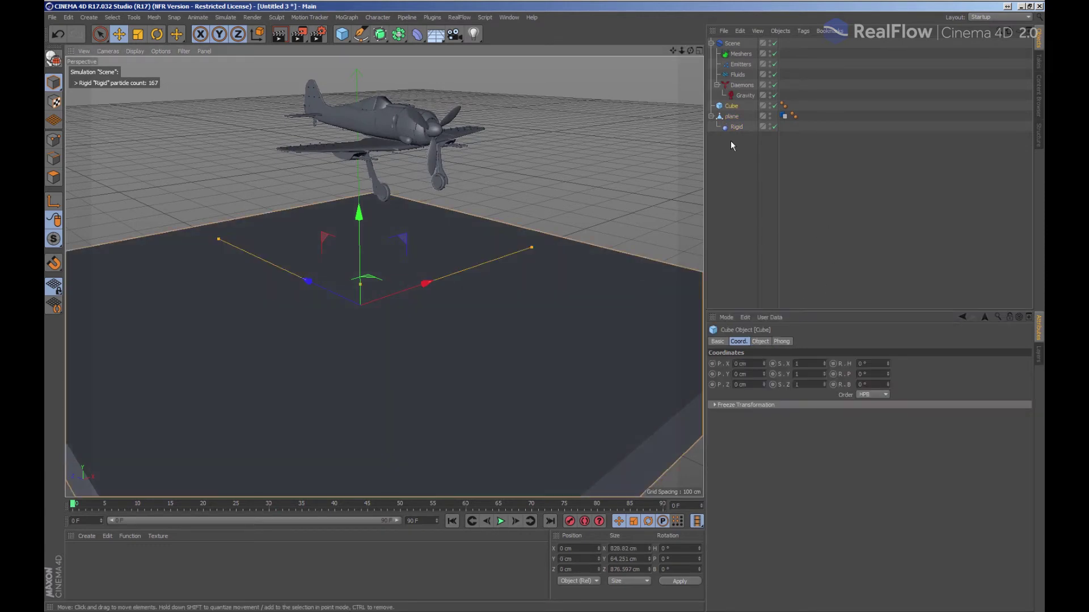
pyautogui.click(803, 31)
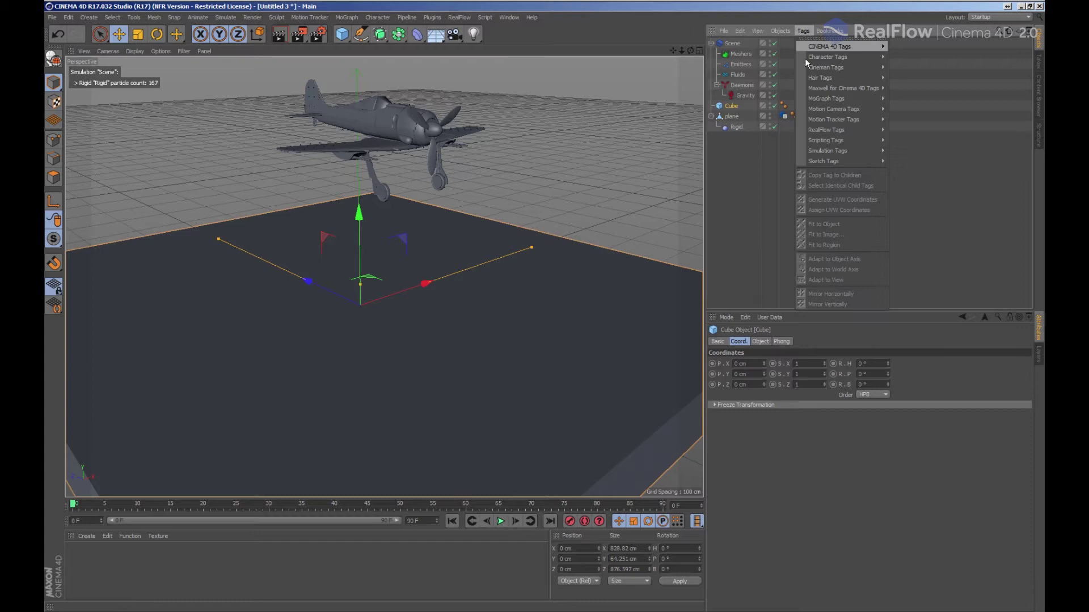
pyautogui.moveTo(814, 130)
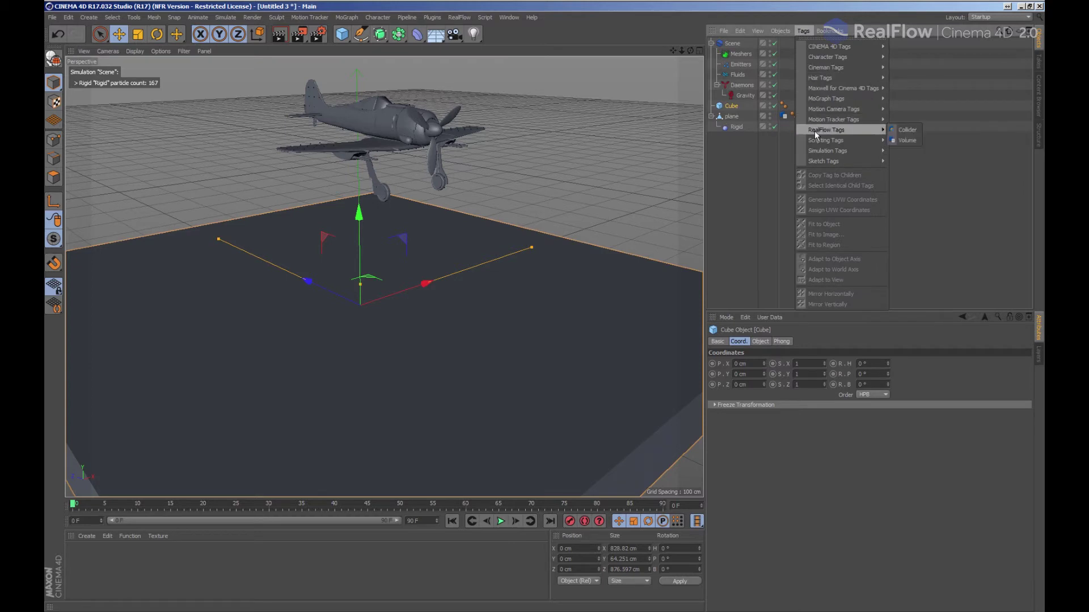
pyautogui.click(907, 130)
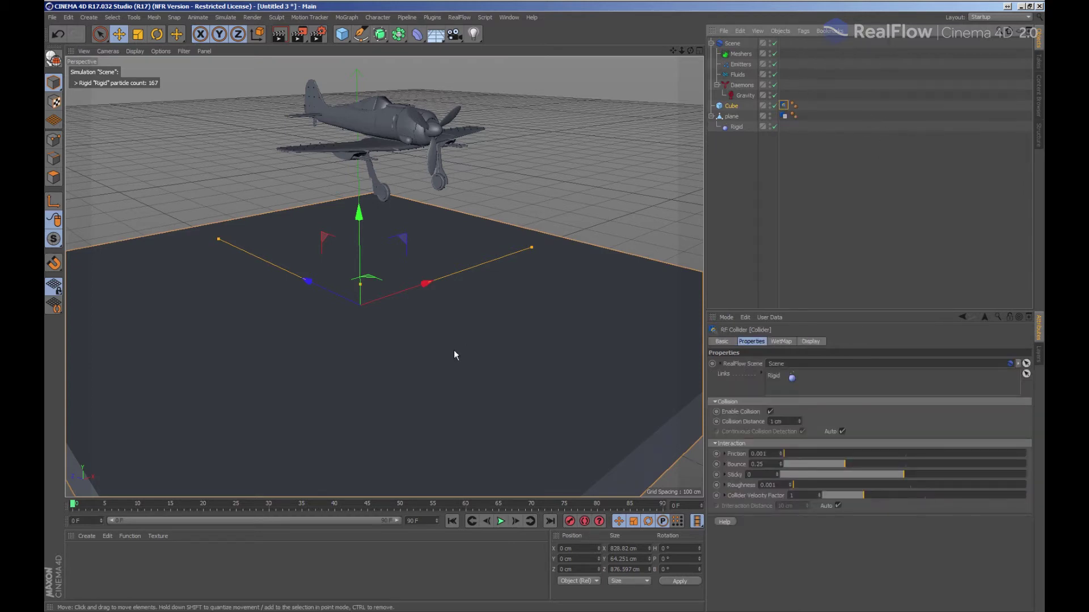
# Play until the plane lands on the Cube, rewind to the start, and select the plane.
pyautogui.click(500, 521)
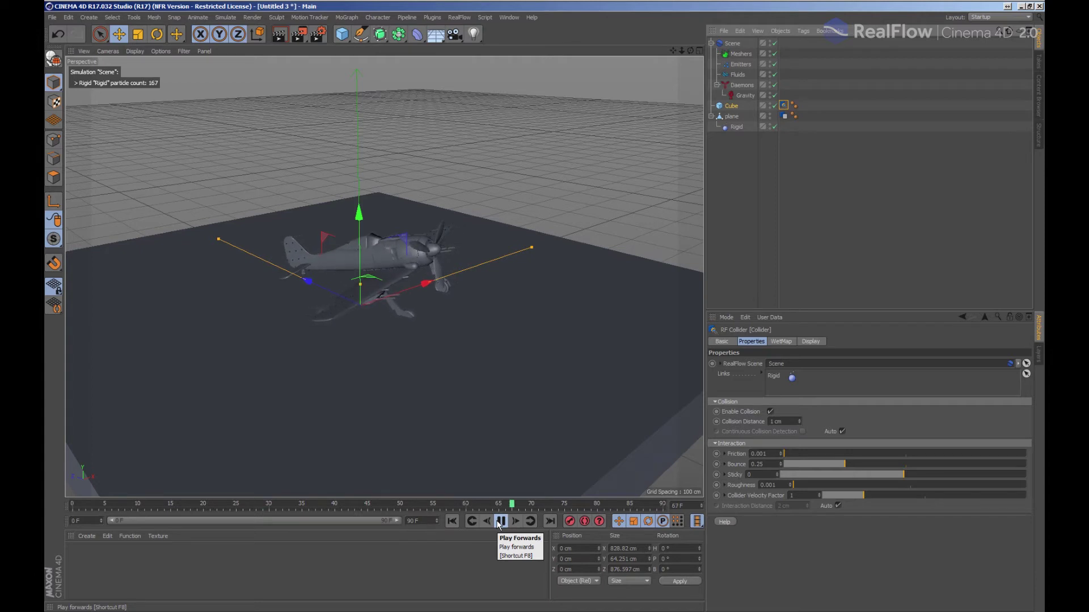
pyautogui.click(500, 522)
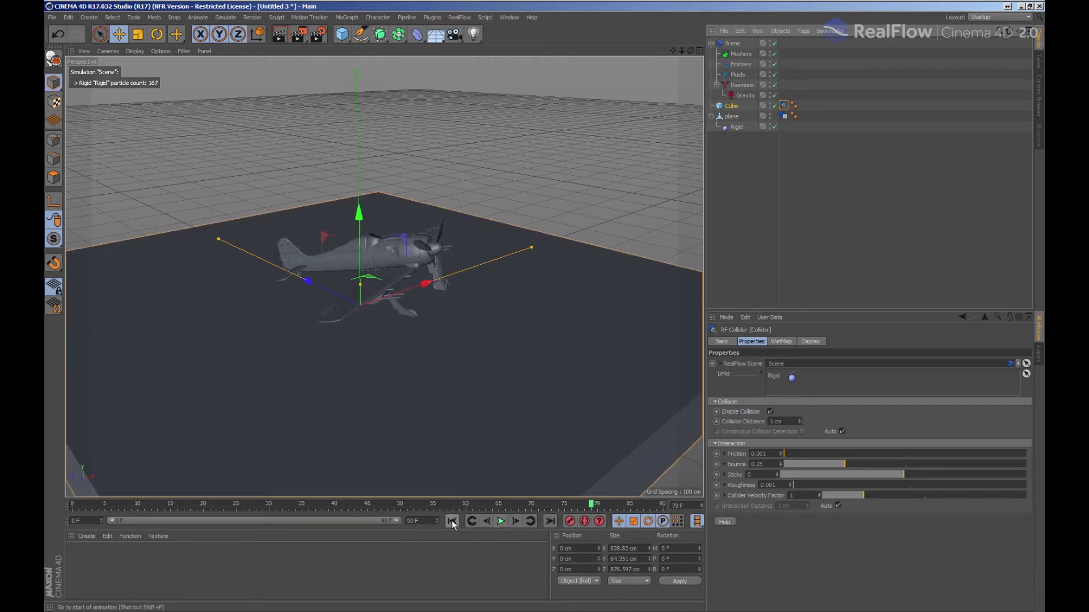
pyautogui.click(451, 520)
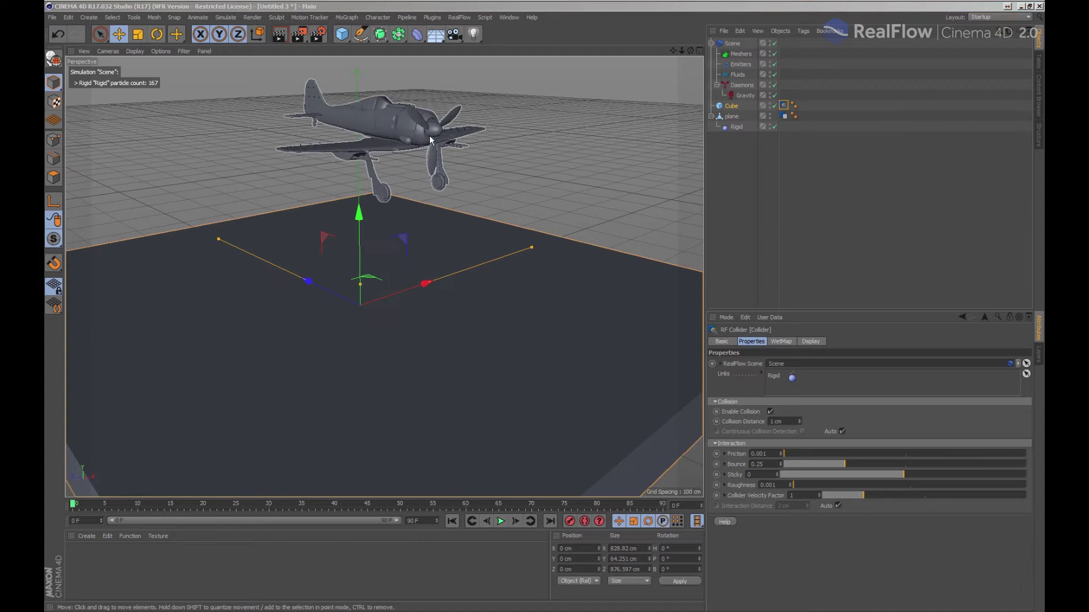
pyautogui.click(429, 148)
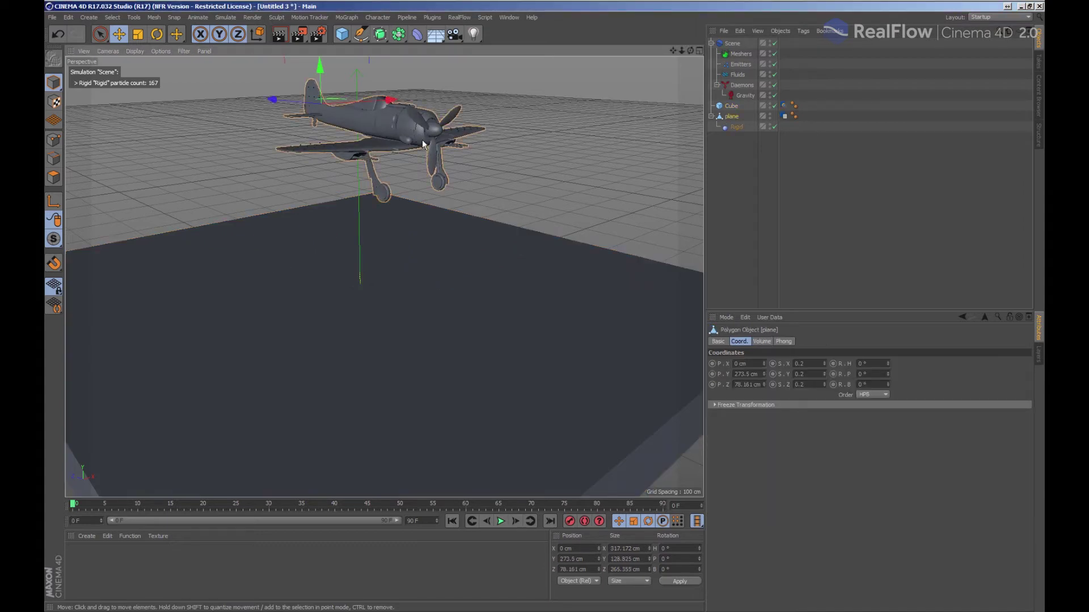
# Replay the collision test and switch the collider's Interaction Distance off automatic.
pyautogui.click(784, 115)
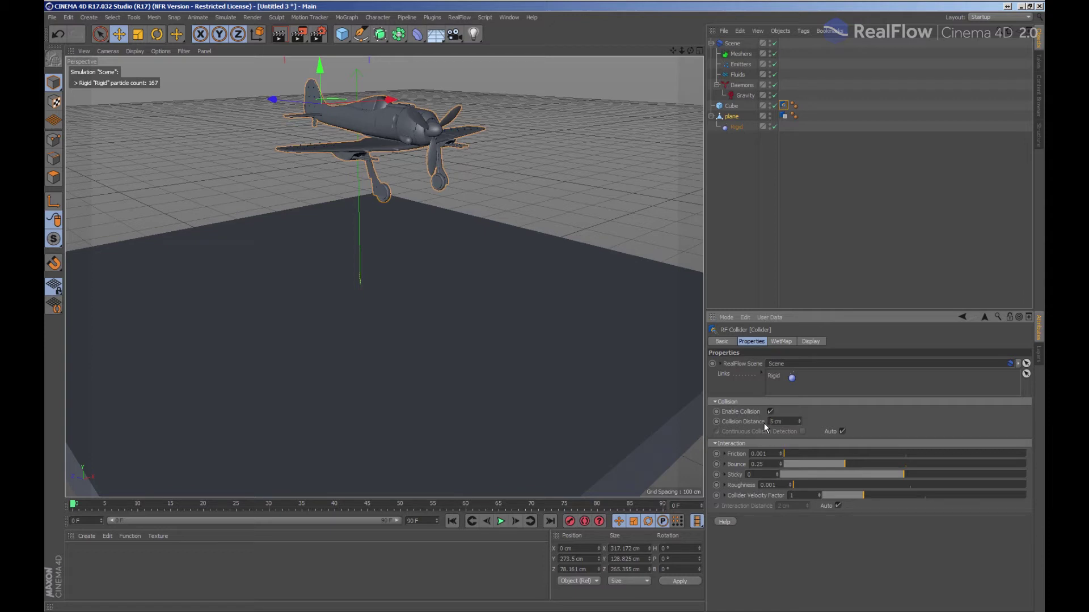
pyautogui.click(500, 521)
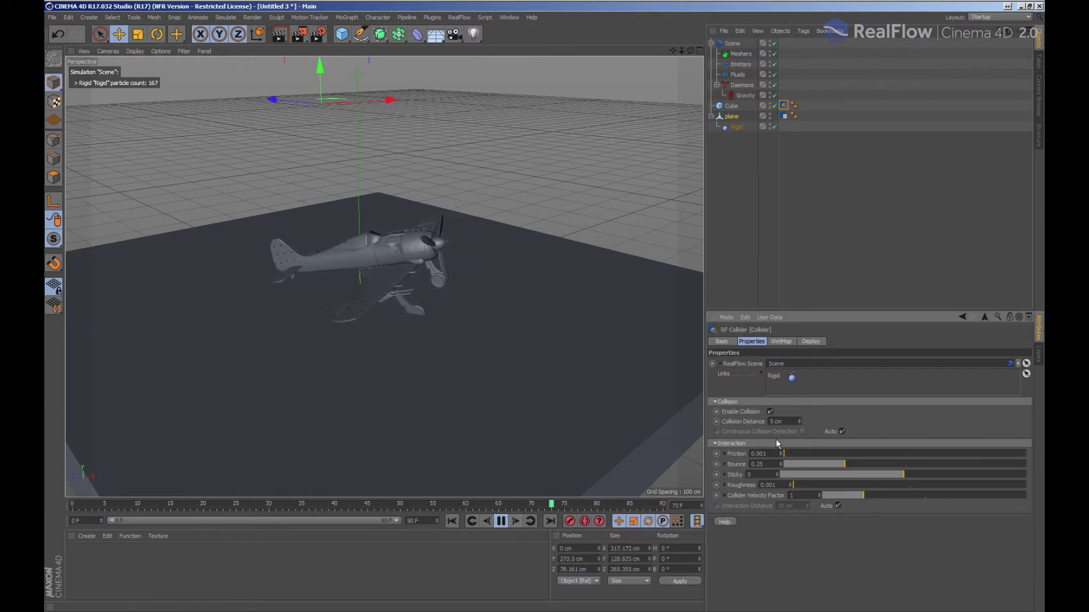
pyautogui.click(838, 506)
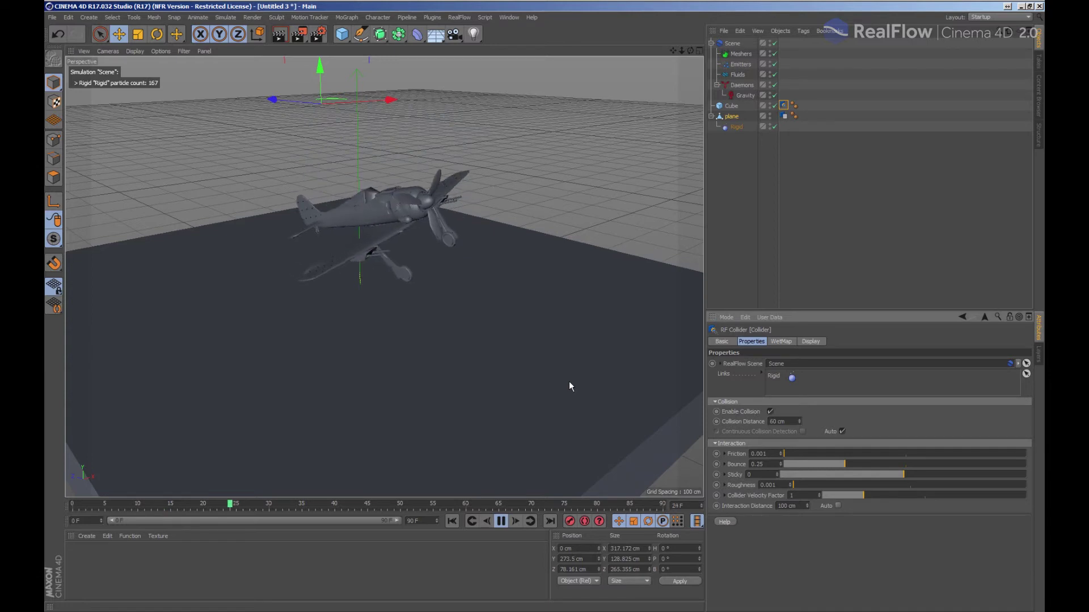
# Try the airplane collider's Collision Distance at 20 and 10 cm, settling on 15 cm.
pyautogui.keyDown('alt'); pyautogui.moveTo(519, 360); pyautogui.dragTo(584, 323); pyautogui.keyUp('alt')
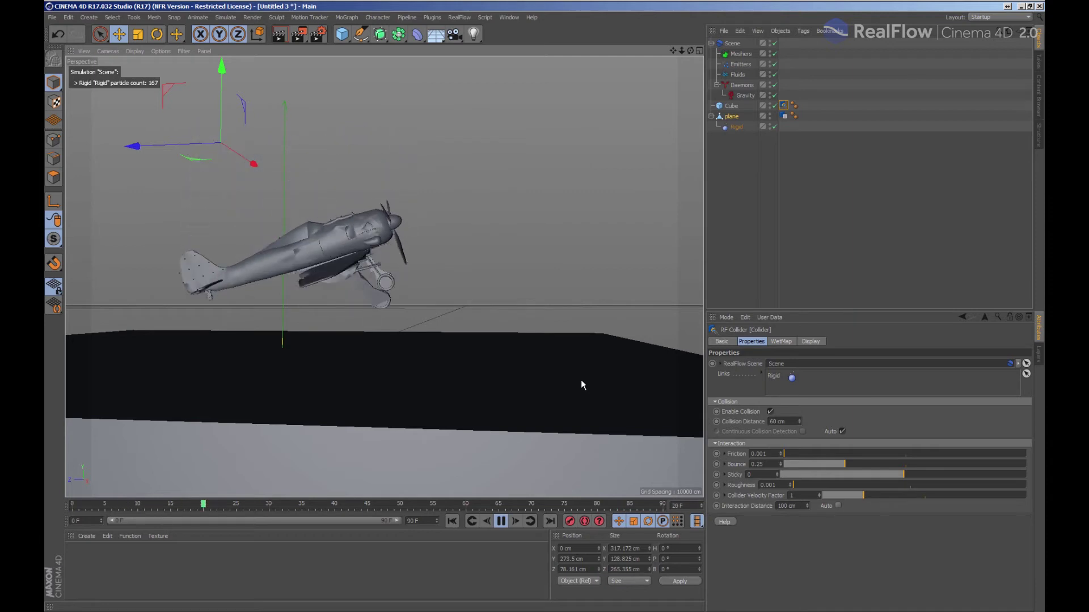
pyautogui.click(781, 421)
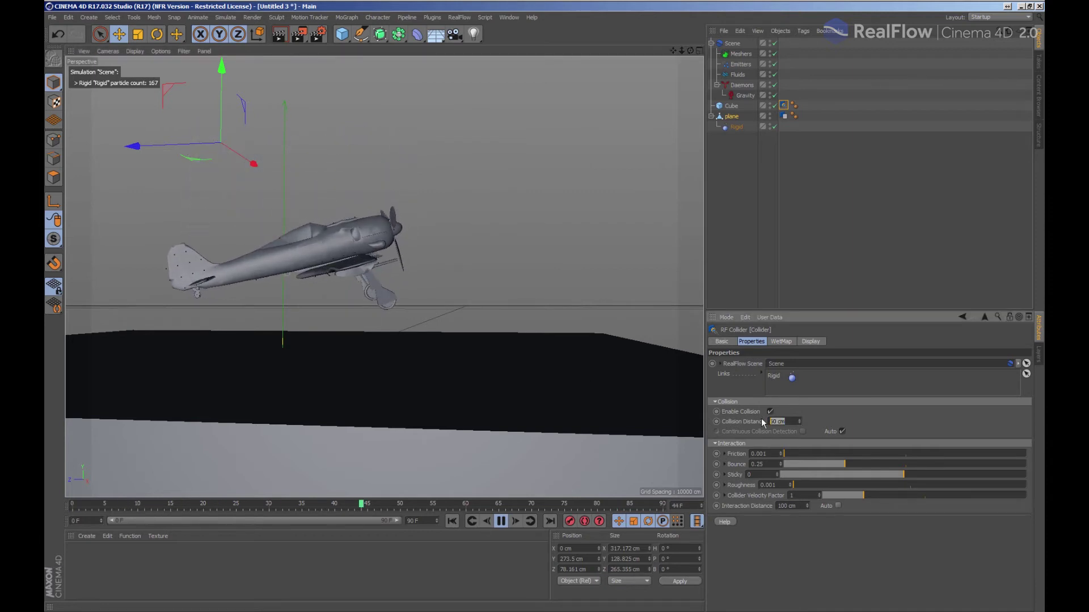
pyautogui.write('20')
pyautogui.press('Return')
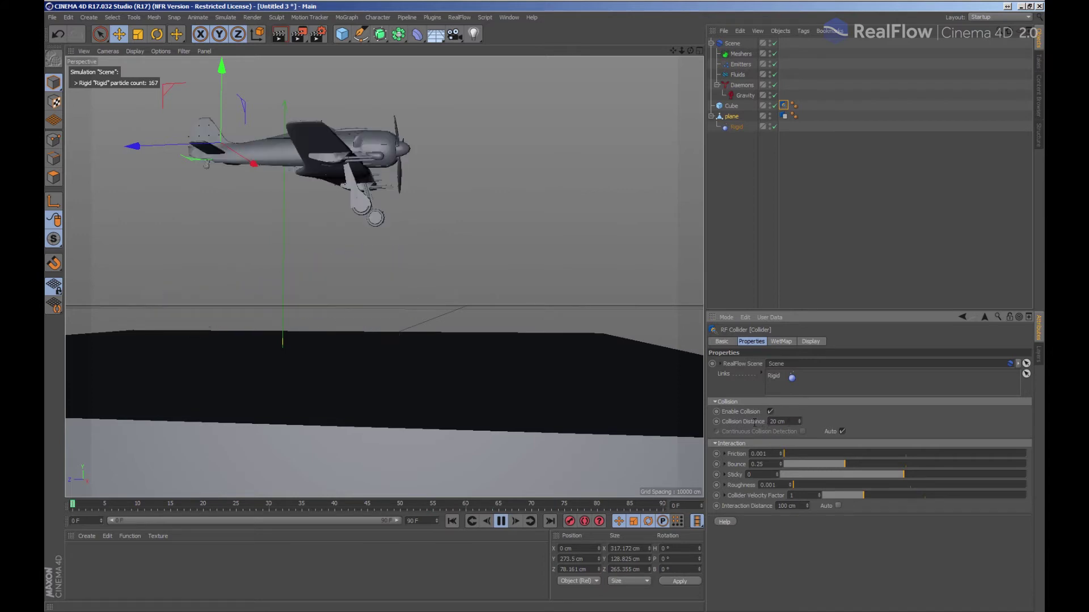
pyautogui.click(781, 421)
pyautogui.write('10')
pyautogui.press('Return')
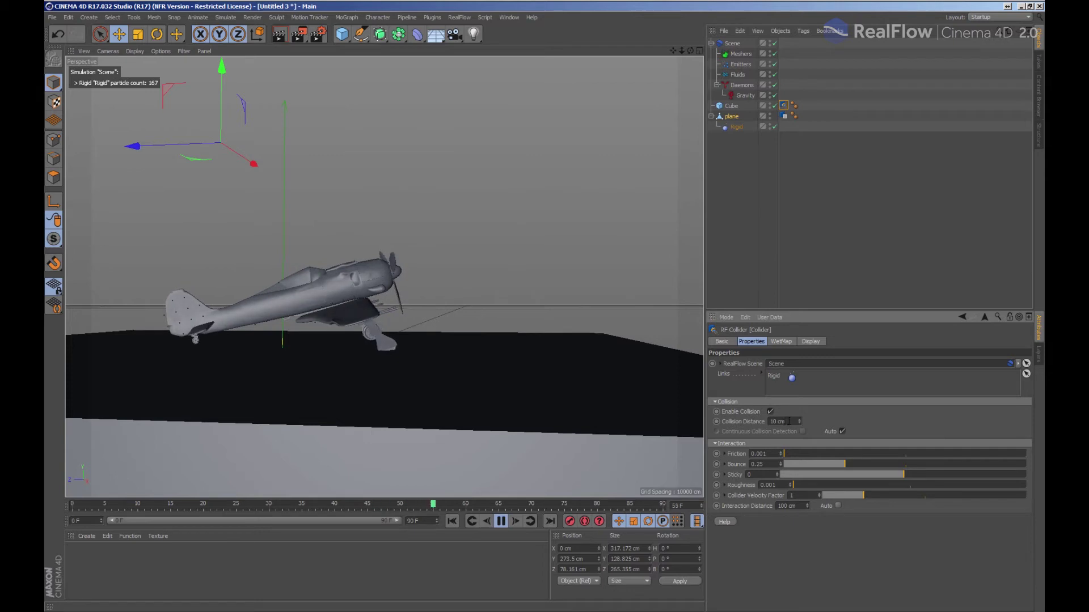
pyautogui.click(761, 423)
pyautogui.press('BackSpace')
pyautogui.write('15')
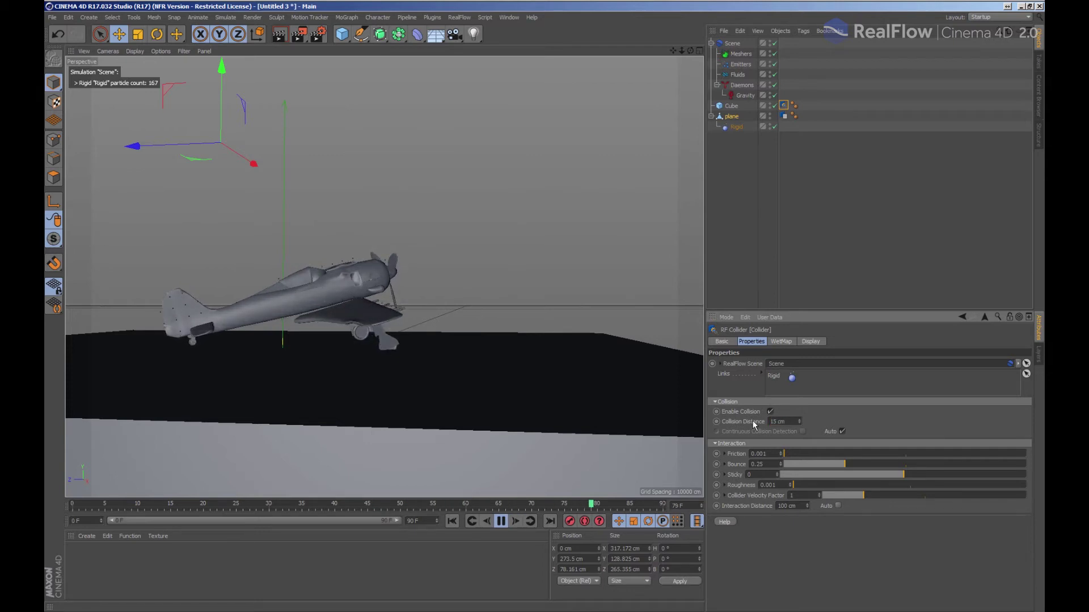
pyautogui.press('Return')
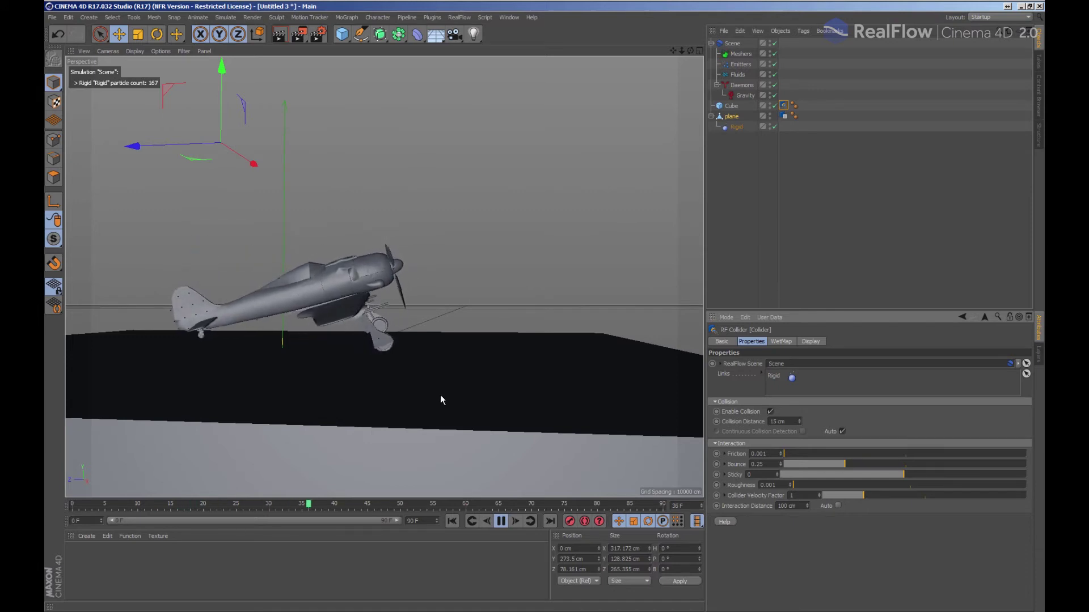
# Orbit around the airplane and cube to check the landing, then pause playback.
pyautogui.keyDown('alt'); pyautogui.moveTo(472, 390); pyautogui.dragTo(505, 379); pyautogui.keyUp('alt')
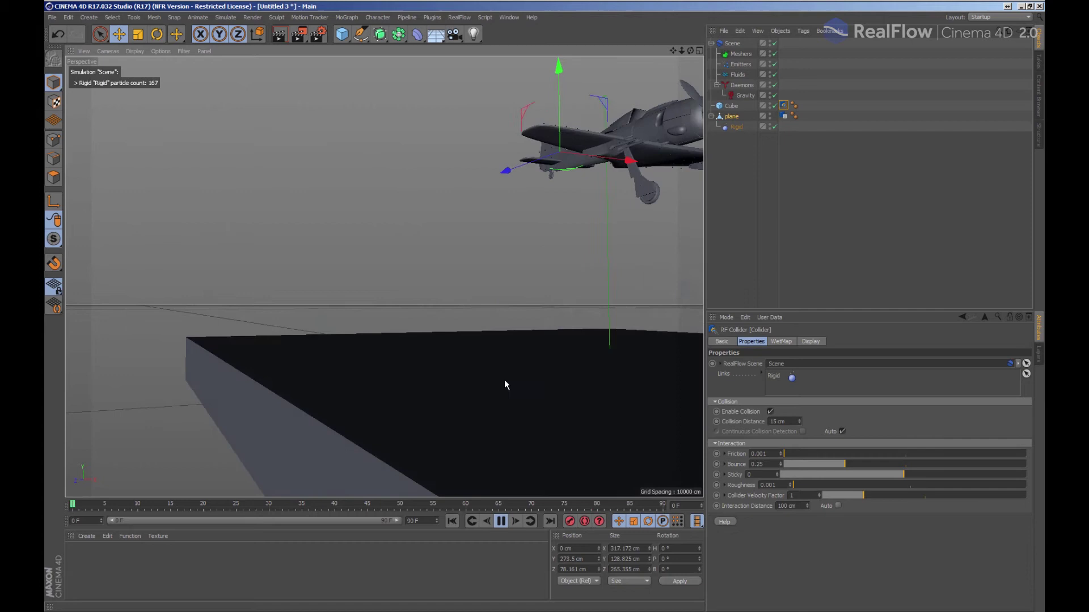
pyautogui.keyDown('alt'); pyautogui.moveTo(570, 348); pyautogui.dragTo(581, 366); pyautogui.keyUp('alt')
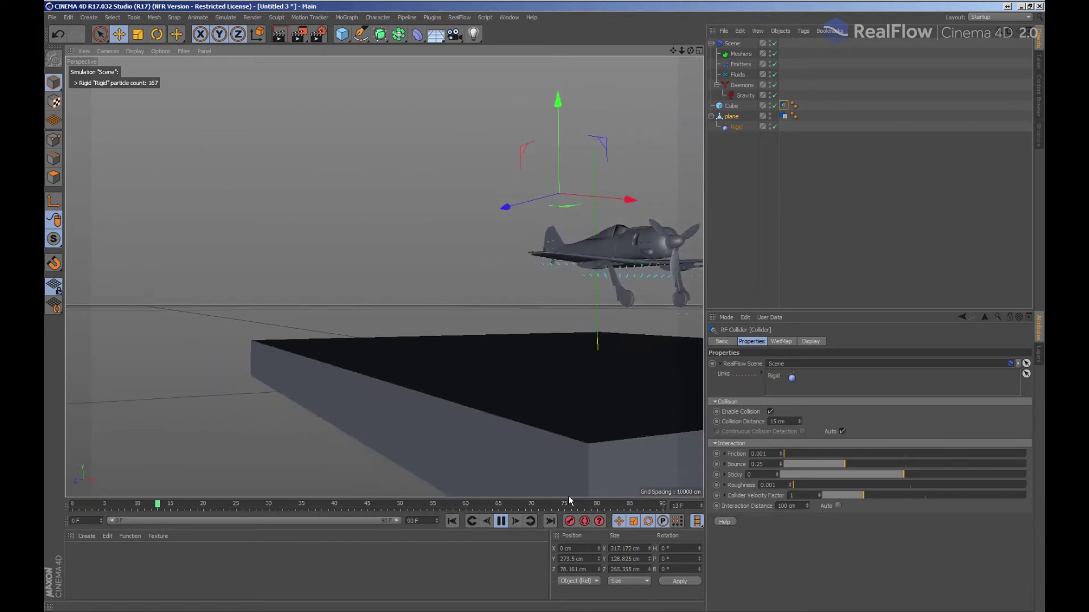
pyautogui.press('F7')
pyautogui.click(652, 314)
pyautogui.keyDown('alt'); pyautogui.moveTo(652, 315); pyautogui.dragTo(572, 355); pyautogui.keyUp('alt')
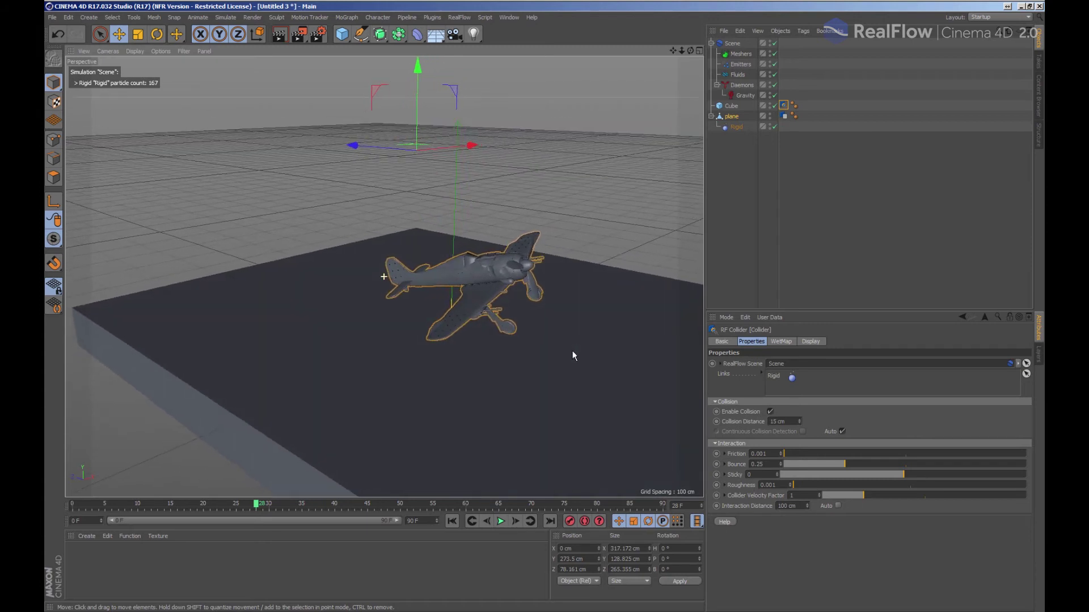
# Re-enable automatic Interaction Distance and replay the simulation from frame 0.
pyautogui.click(837, 506)
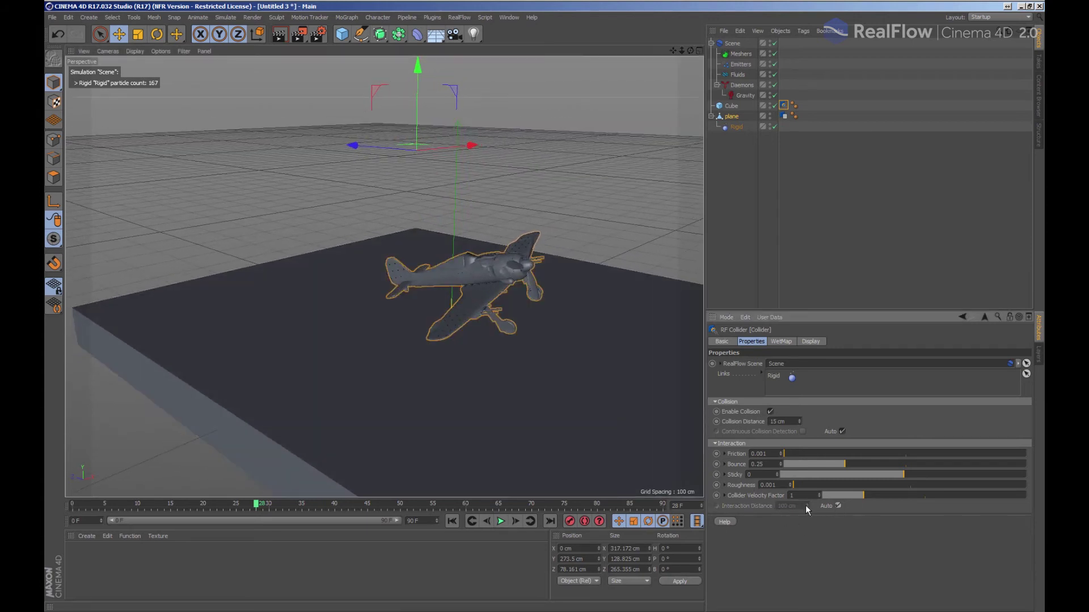
pyautogui.click(453, 521)
pyautogui.click(501, 521)
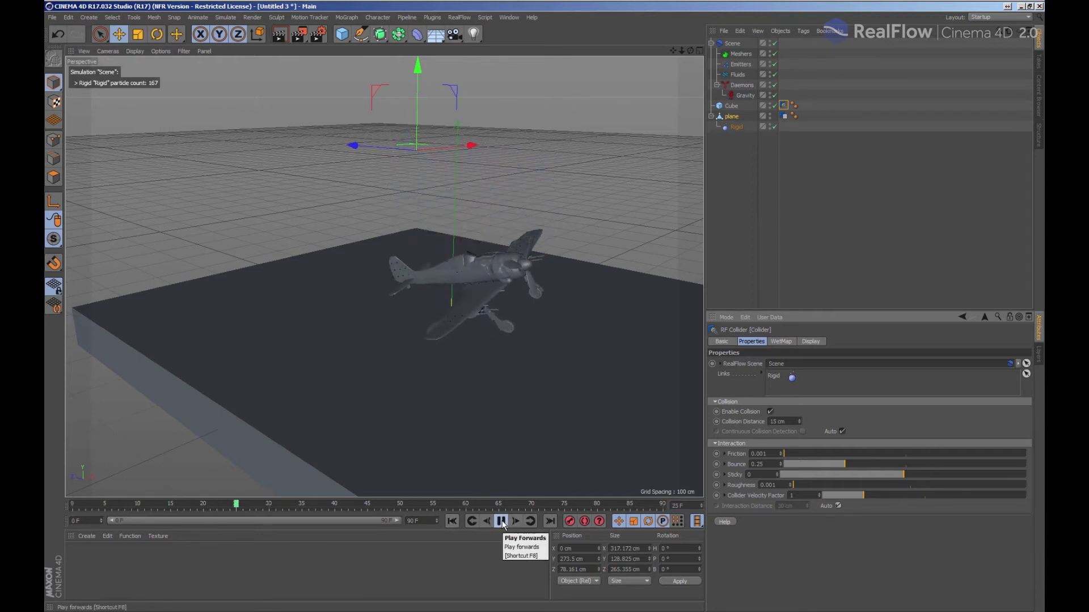
pyautogui.click(501, 521)
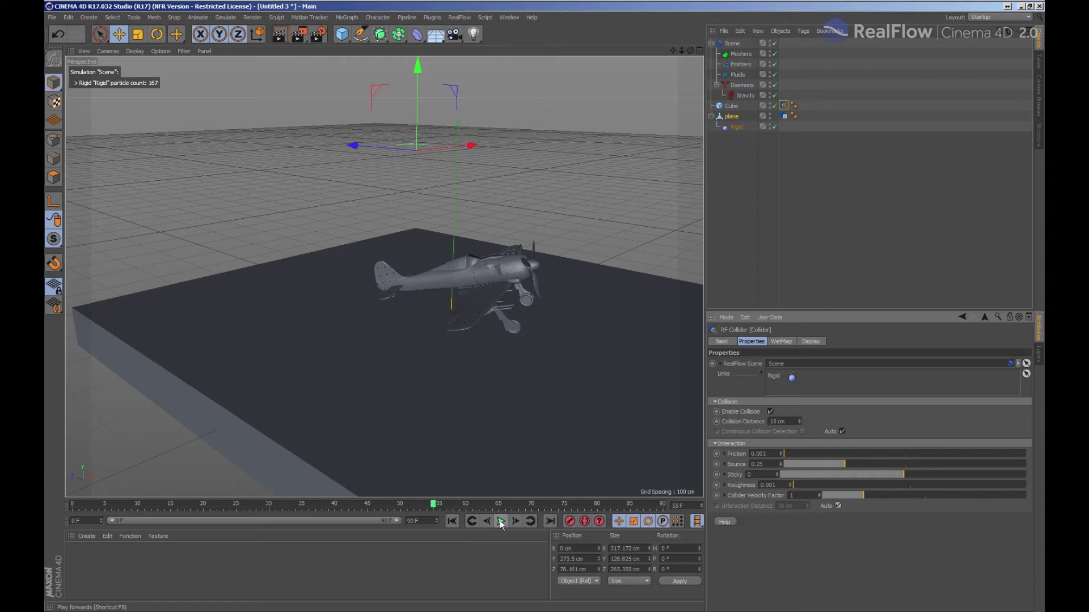
pyautogui.moveTo(571, 349)
pyautogui.keyDown('alt'); pyautogui.mouseDown()
pyautogui.moveTo(502, 350)
pyautogui.moveTo(551, 360)
pyautogui.moveTo(569, 341)
pyautogui.moveTo(539, 372)
pyautogui.moveTo(550, 372)
pyautogui.mouseUp(); pyautogui.keyUp('alt')
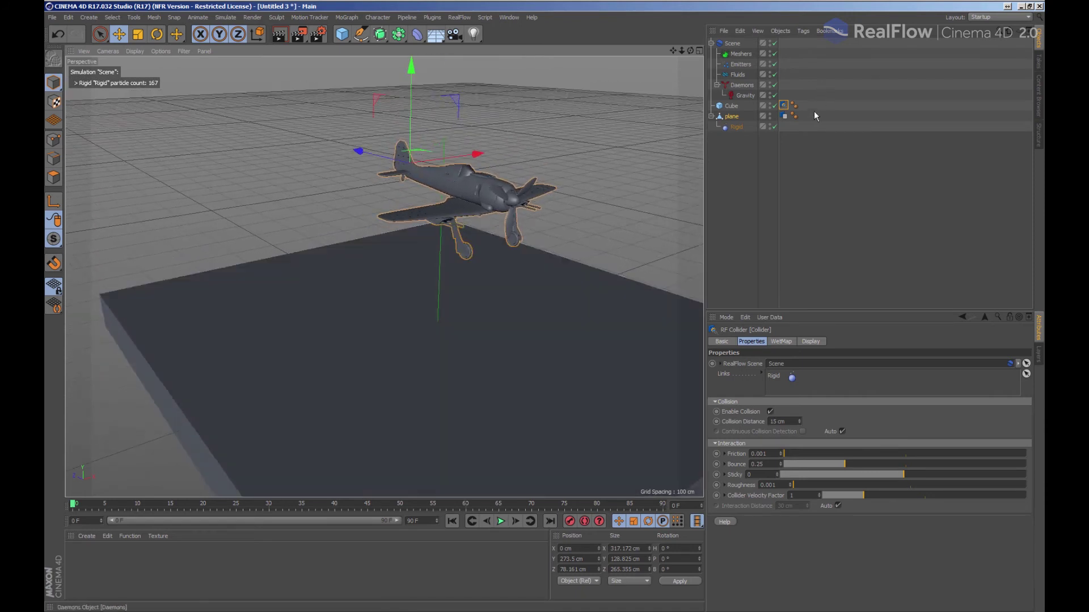
# Raise the airplane collider's Friction to 0.84 and replay the fall to test it.
pyautogui.moveTo(790, 452); pyautogui.dragTo(976, 453)
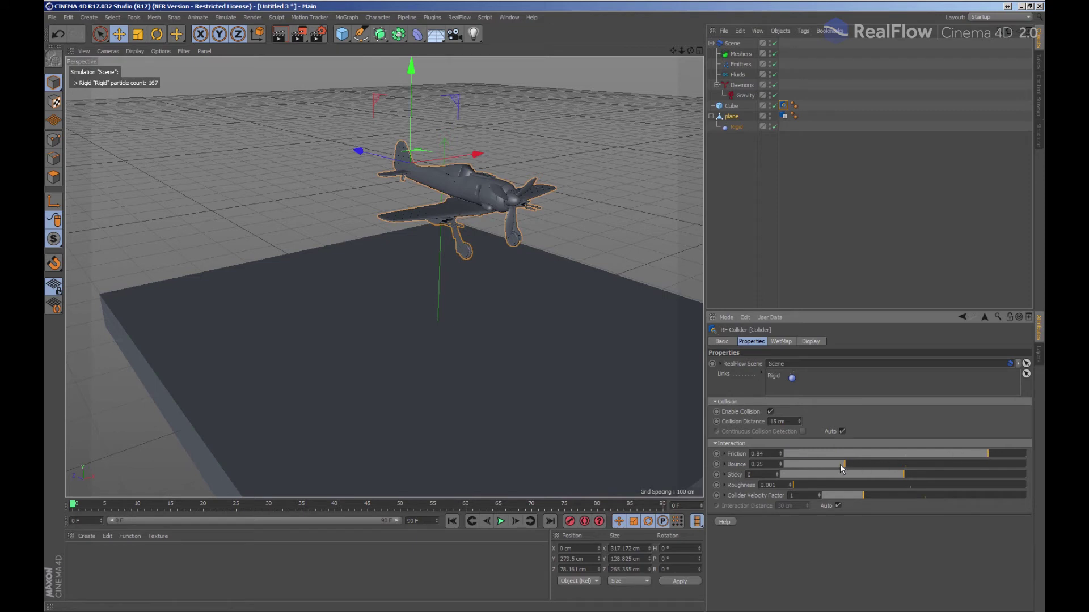
pyautogui.click(500, 521)
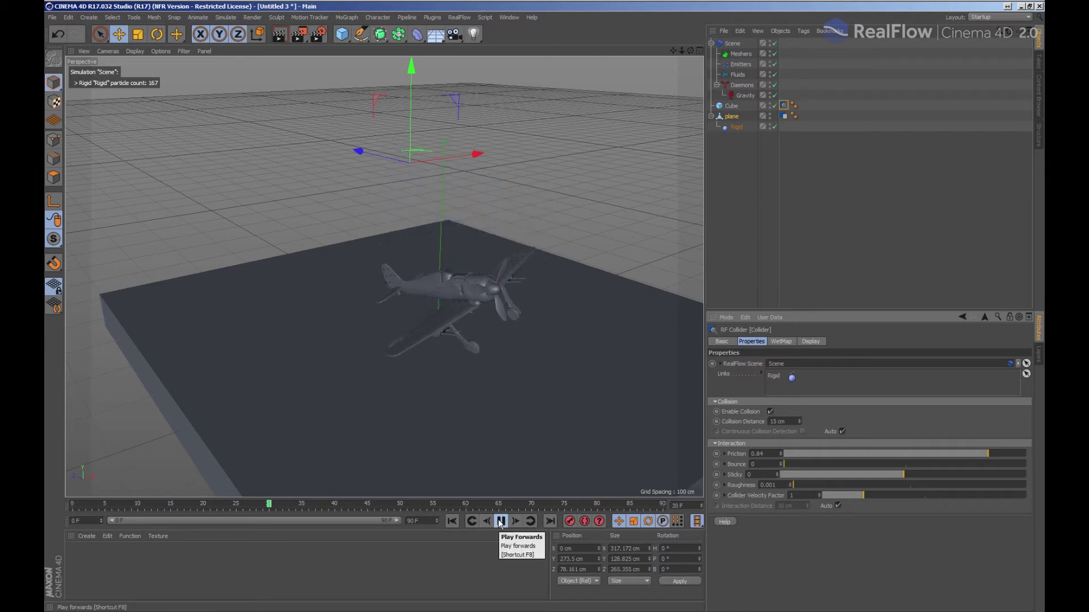
pyautogui.click(500, 521)
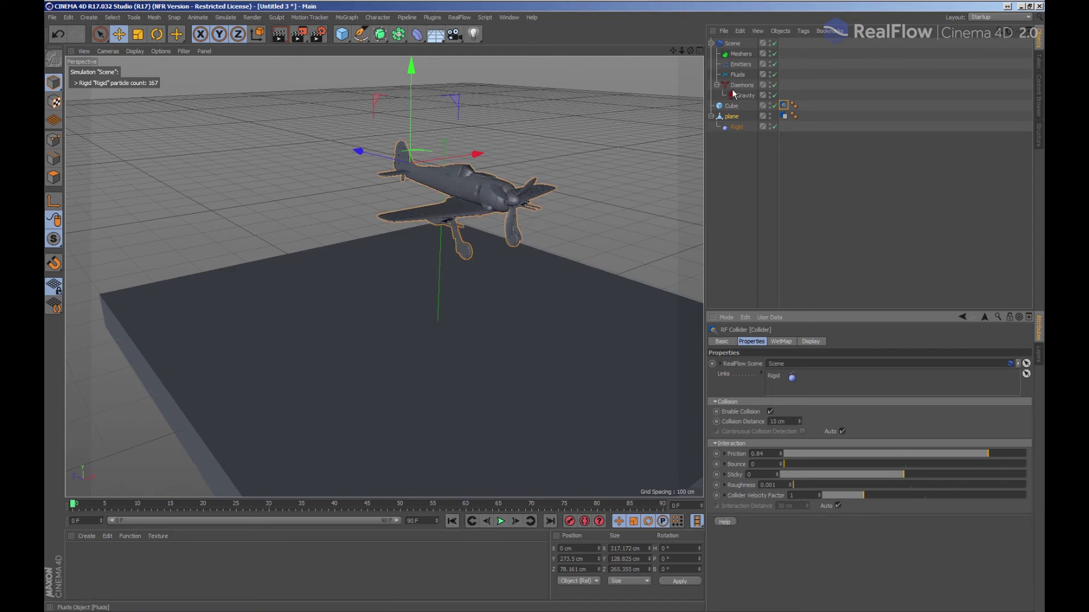
pyautogui.click(734, 117)
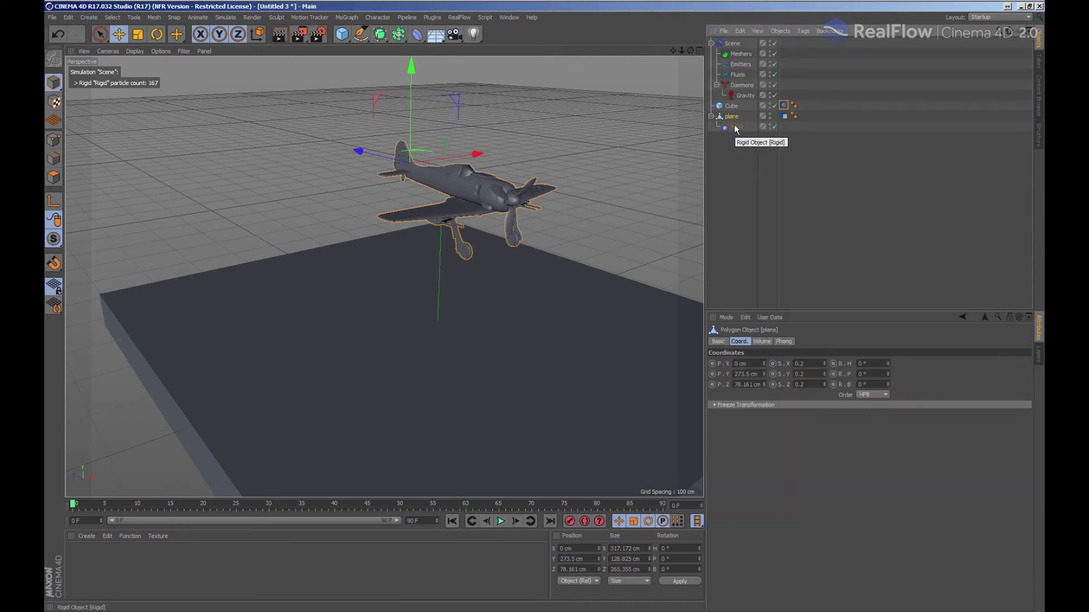
# Move Rigid out from under plane, paste copies plane.1 and plane.2, and reorder plane below plane.1.
pyautogui.moveTo(724, 154); pyautogui.dragTo(723, 150)
pyautogui.click(731, 118)
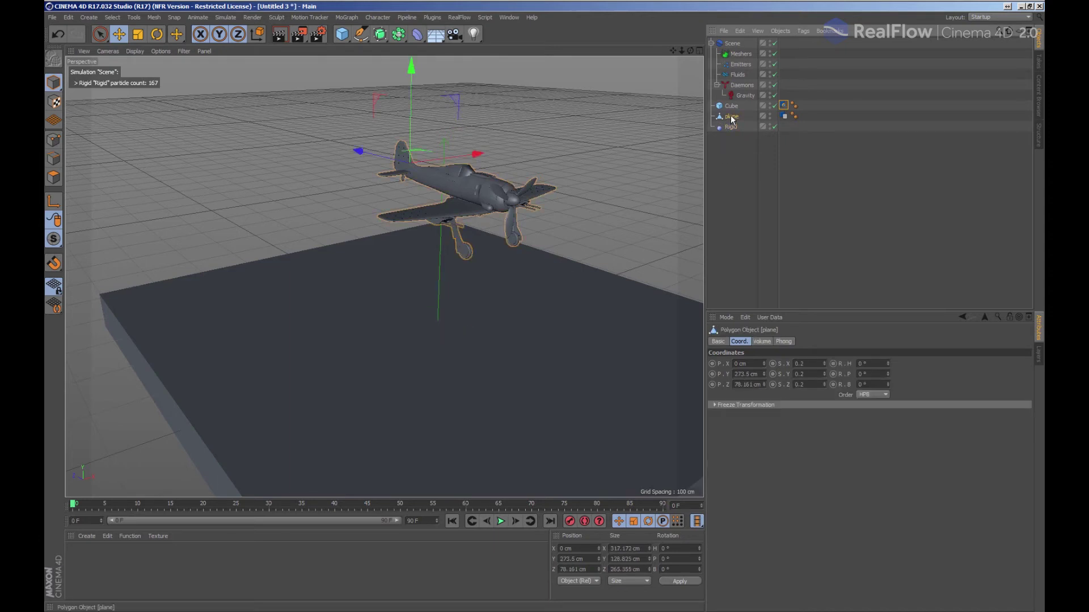
pyautogui.hotkey('ctrl', 'c')
pyautogui.hotkey('ctrl', 'v')
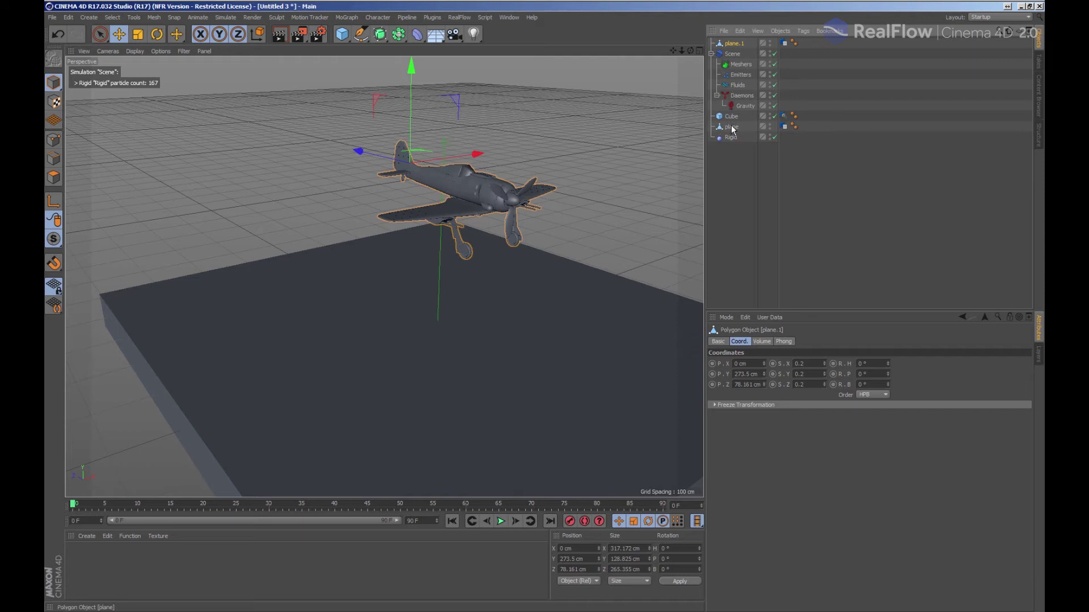
pyautogui.hotkey('ctrl', 'v')
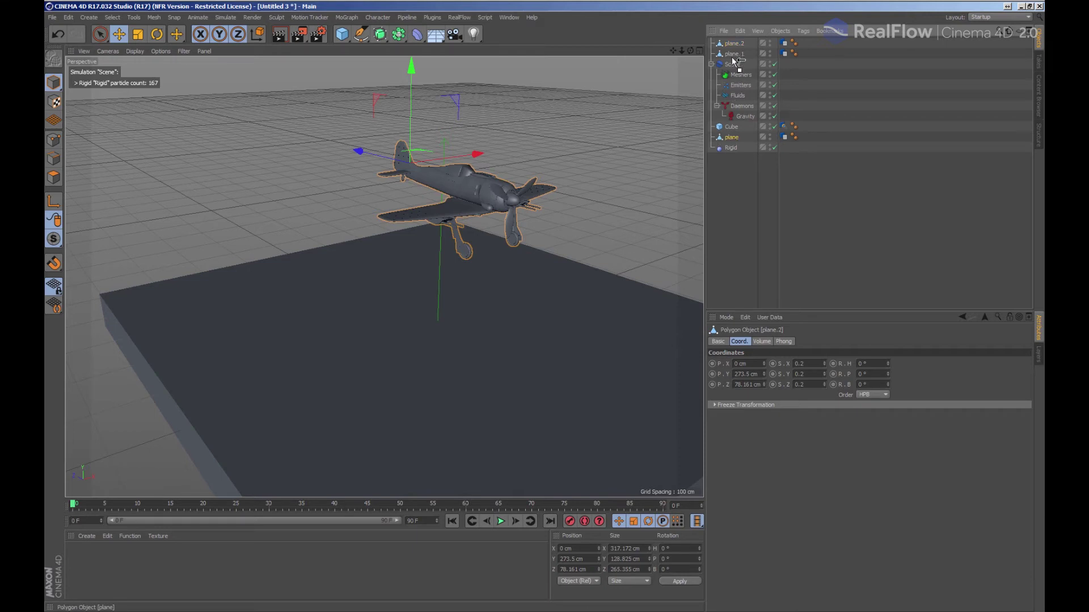
pyautogui.moveTo(734, 61); pyautogui.dragTo(735, 61)
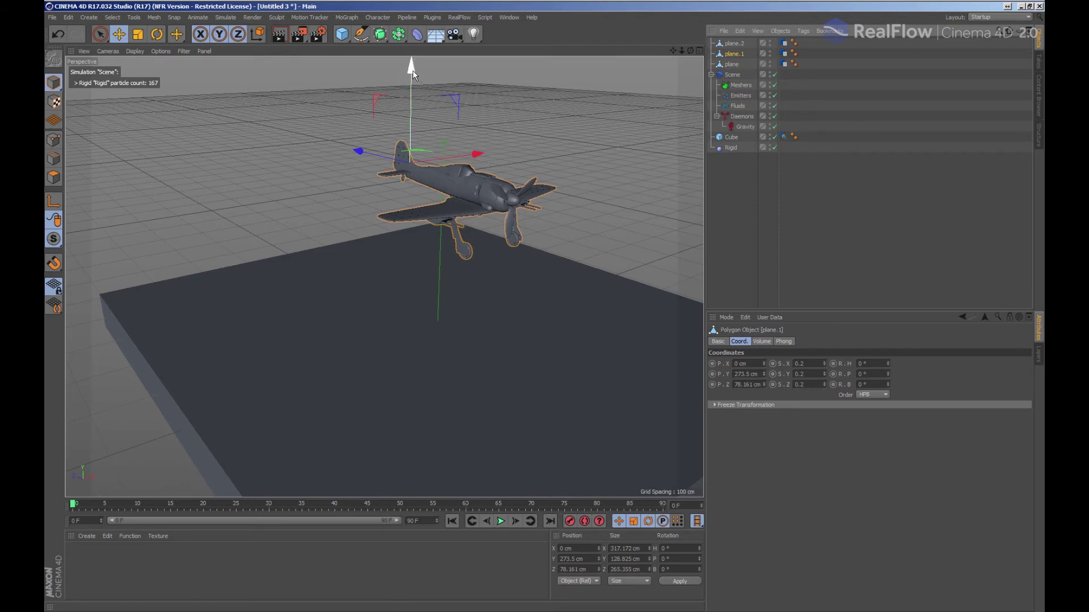
# Lift plane.1 to about 401 cm and turn its heading to about 43°.
pyautogui.moveTo(411, 94); pyautogui.dragTo(411, 67)
pyautogui.moveTo(412, 152); pyautogui.dragTo(412, 120)
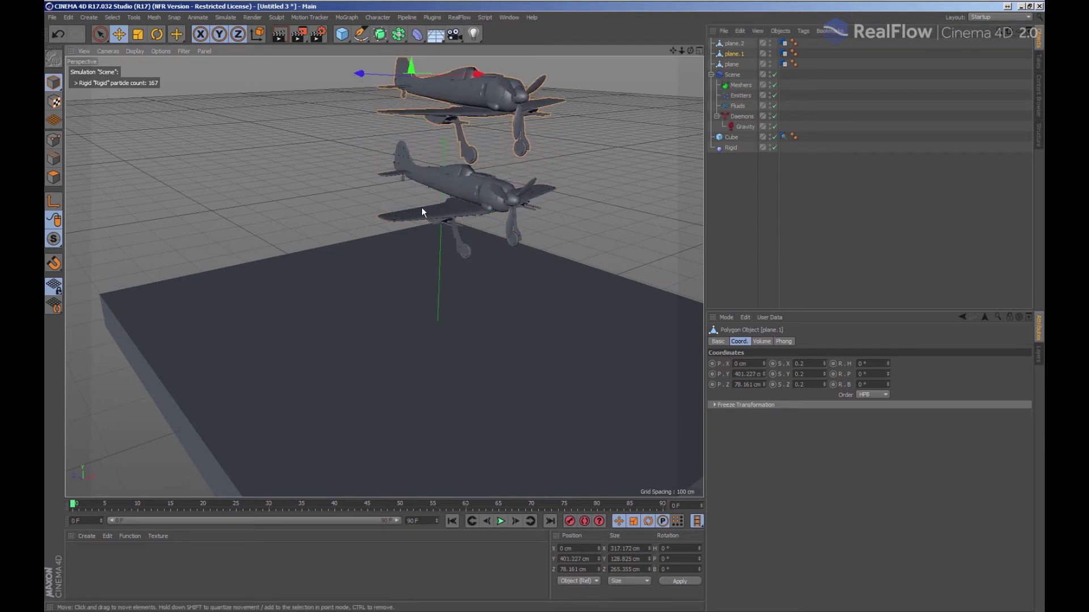
pyautogui.press('e')
pyautogui.press('r')
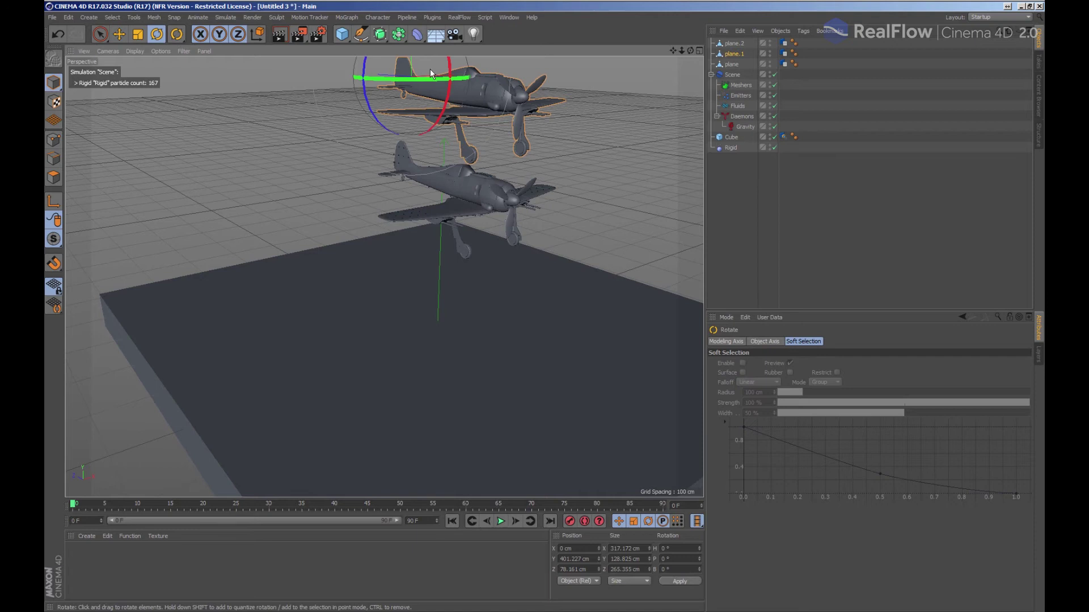
pyautogui.moveTo(432, 75); pyautogui.dragTo(503, 80)
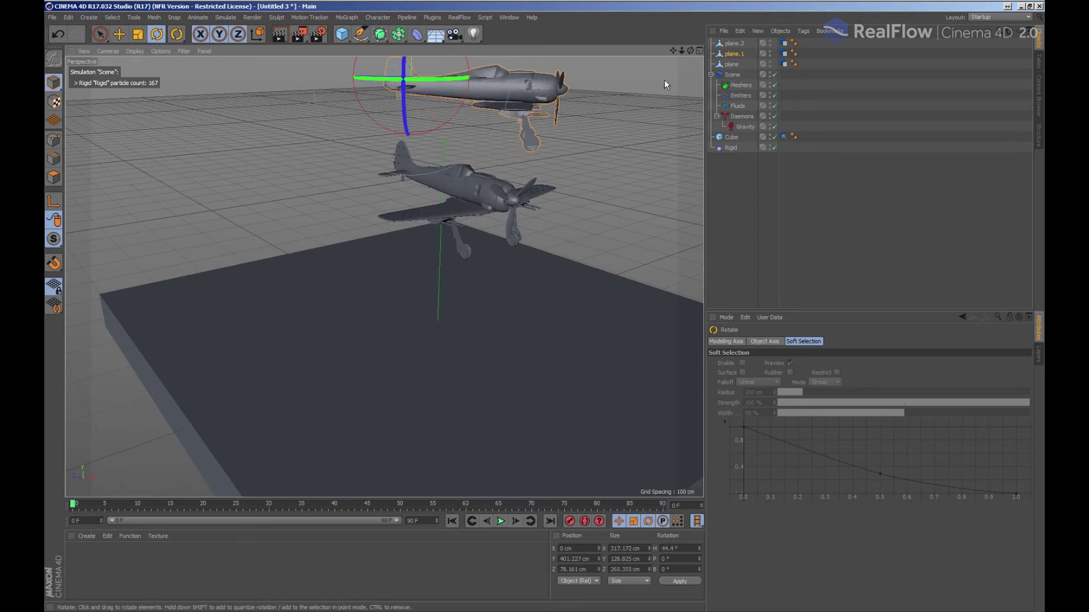
# Turn plane.2's heading to -45.6° and raise it to 542.17 cm.
pyautogui.click(735, 45)
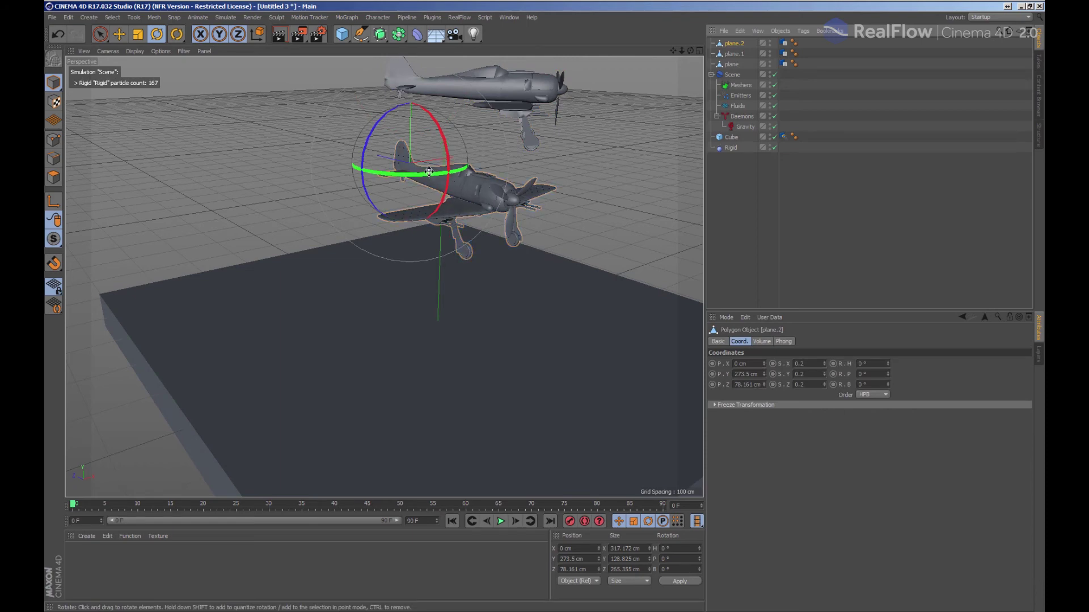
pyautogui.moveTo(429, 172); pyautogui.dragTo(377, 174)
pyautogui.keyDown('alt'); pyautogui.moveTo(386, 221); pyautogui.dragTo(395, 233); pyautogui.keyUp('alt')
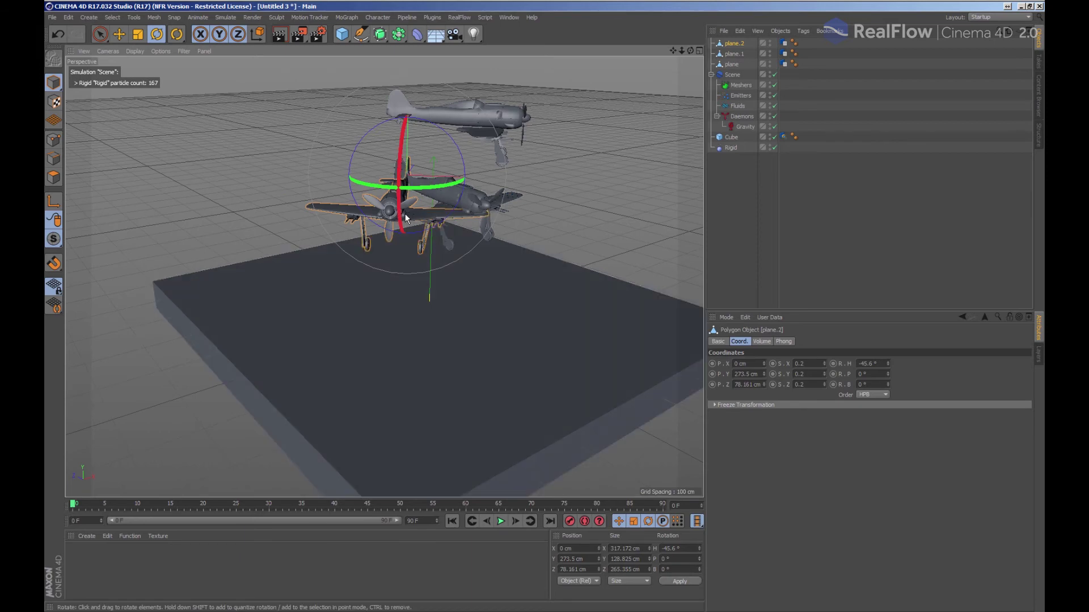
pyautogui.press('e')
pyautogui.moveTo(409, 85); pyautogui.dragTo(408, 17)
pyautogui.keyDown('alt'); pyautogui.moveTo(438, 214); pyautogui.dragTo(438, 271, button='middle'); pyautogui.keyUp('alt')
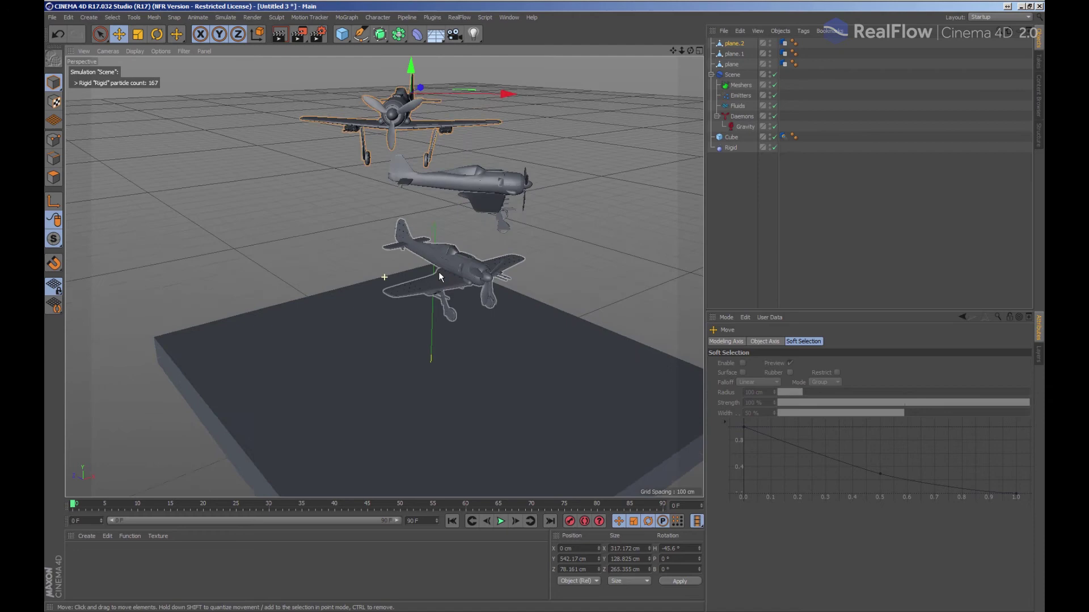
pyautogui.keyDown('alt'); pyautogui.moveTo(438, 280); pyautogui.dragTo(548, 93); pyautogui.keyUp('alt')
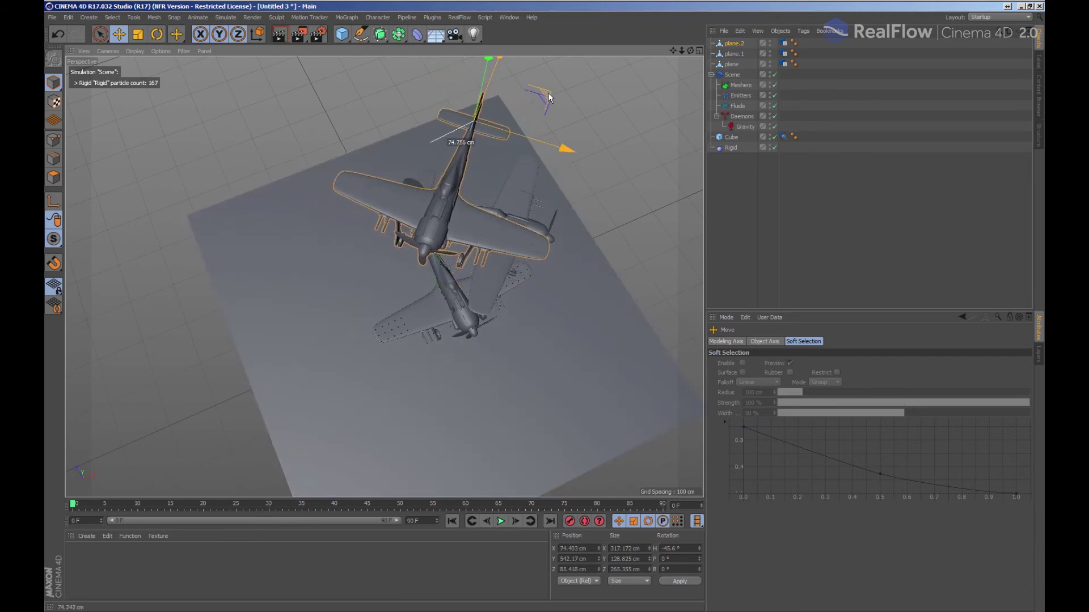
# Shift plane.1 sideways over the cube and view the stack from a low angle.
pyautogui.click(485, 265)
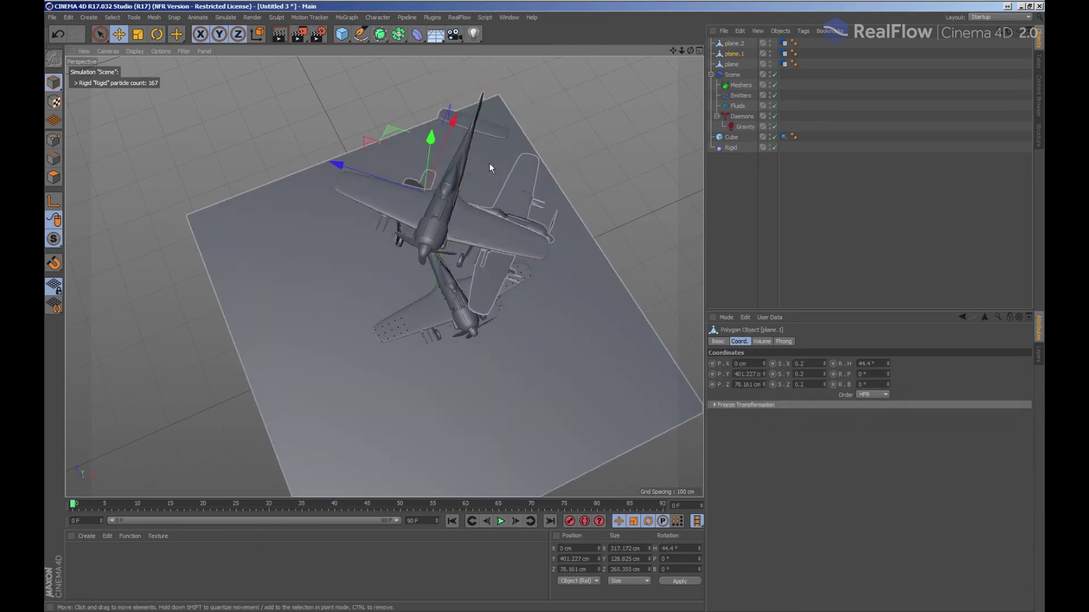
pyautogui.moveTo(383, 133); pyautogui.dragTo(438, 157)
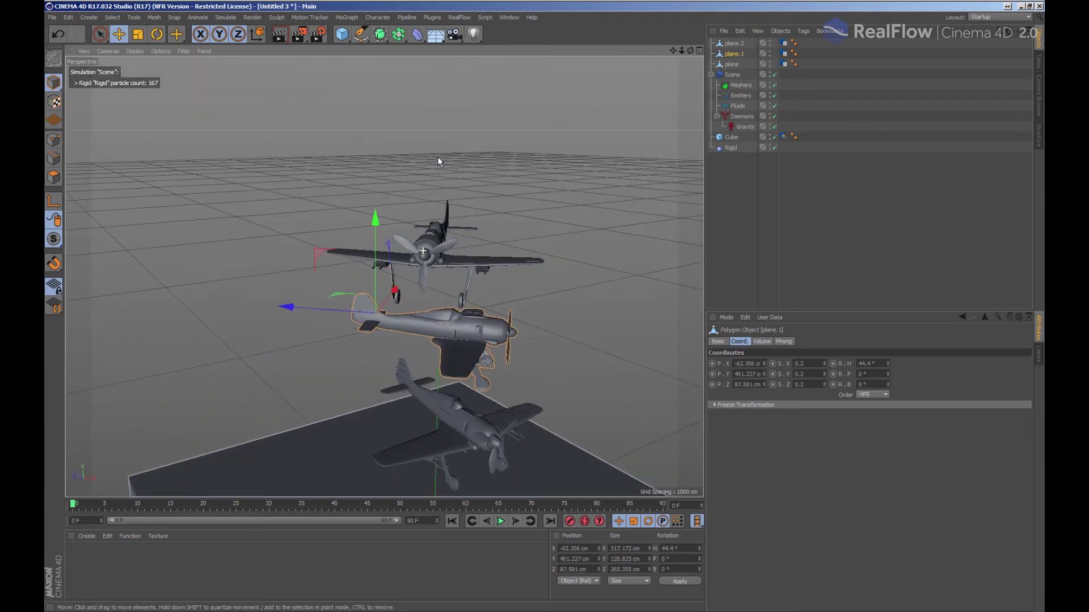
pyautogui.keyDown('alt'); pyautogui.moveTo(480, 310); pyautogui.dragTo(469, 211); pyautogui.keyUp('alt')
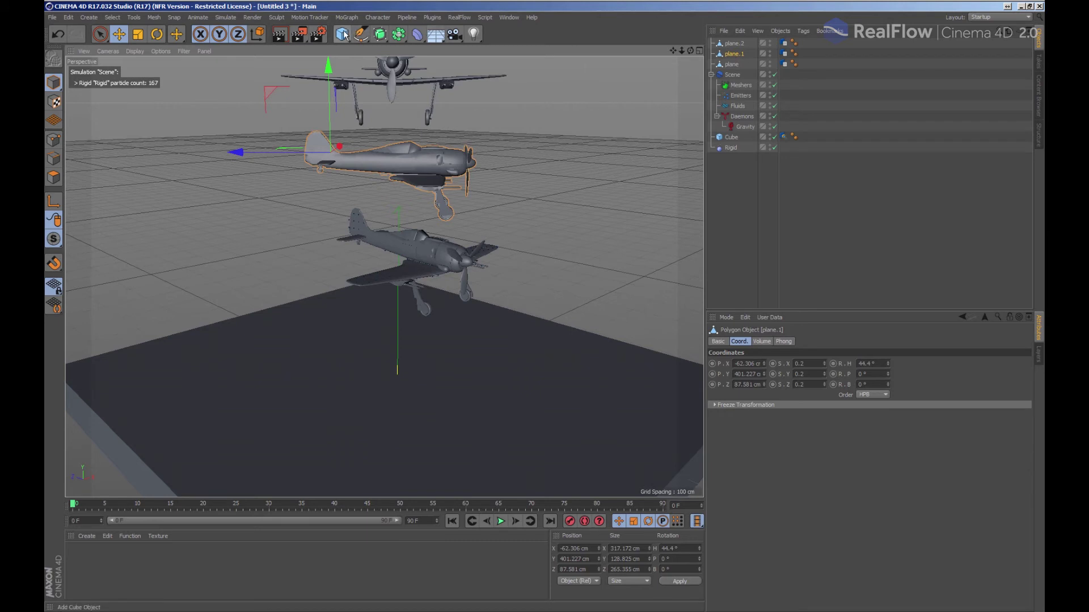
# Add a Null object and parent plane.2, plane.1 and plane under it.
pyautogui.moveTo(342, 34); pyautogui.dragTo(343, 63)
pyautogui.click(382, 49)
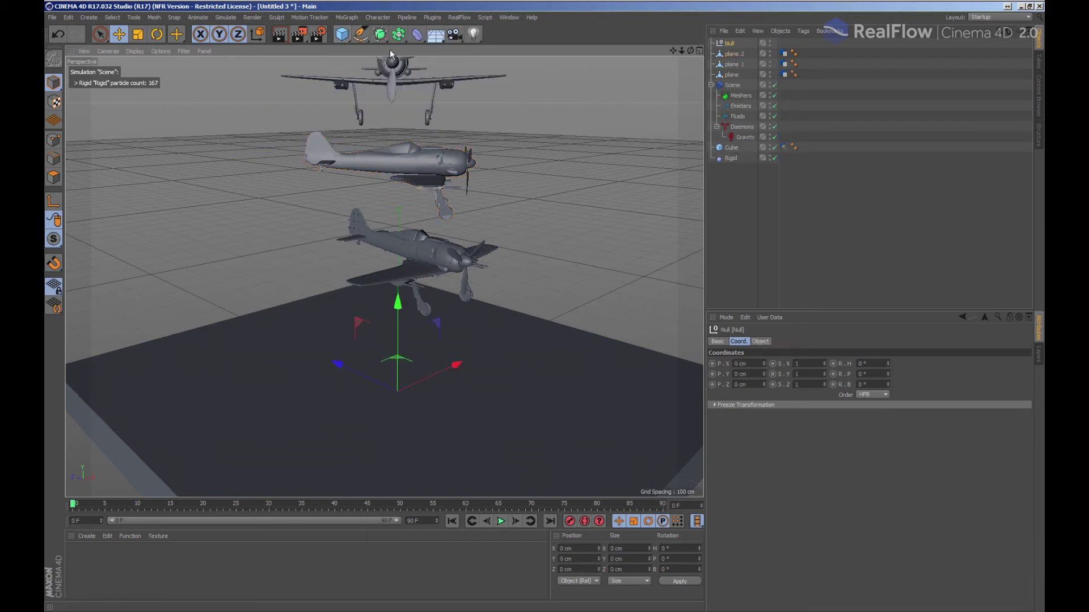
pyautogui.click(733, 54)
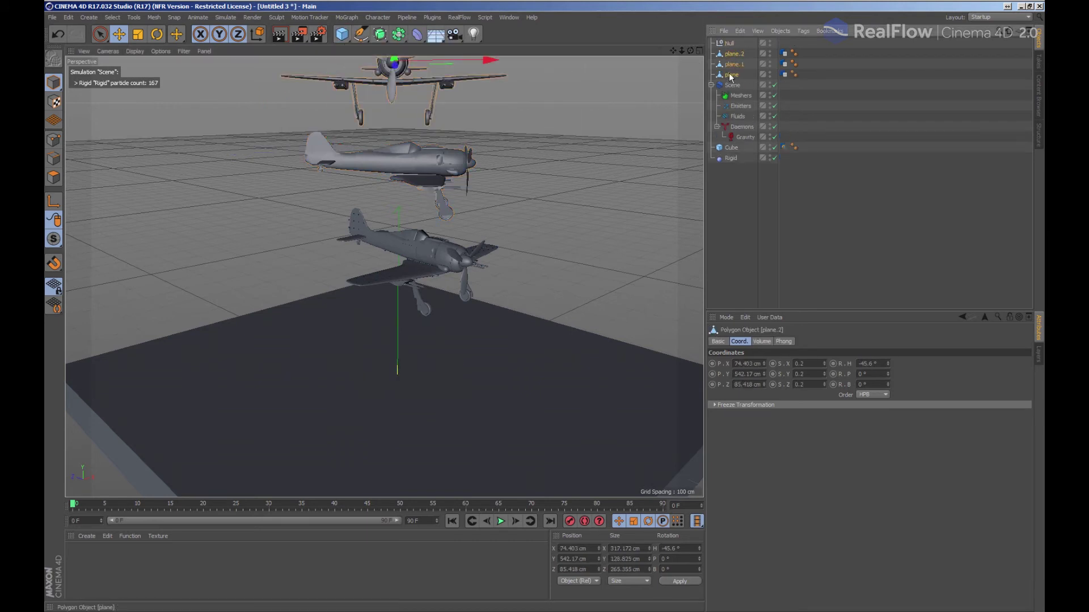
pyautogui.keyDown('shift'); pyautogui.click(730, 75); pyautogui.keyUp('shift')
pyautogui.moveTo(732, 45); pyautogui.dragTo(732, 45)
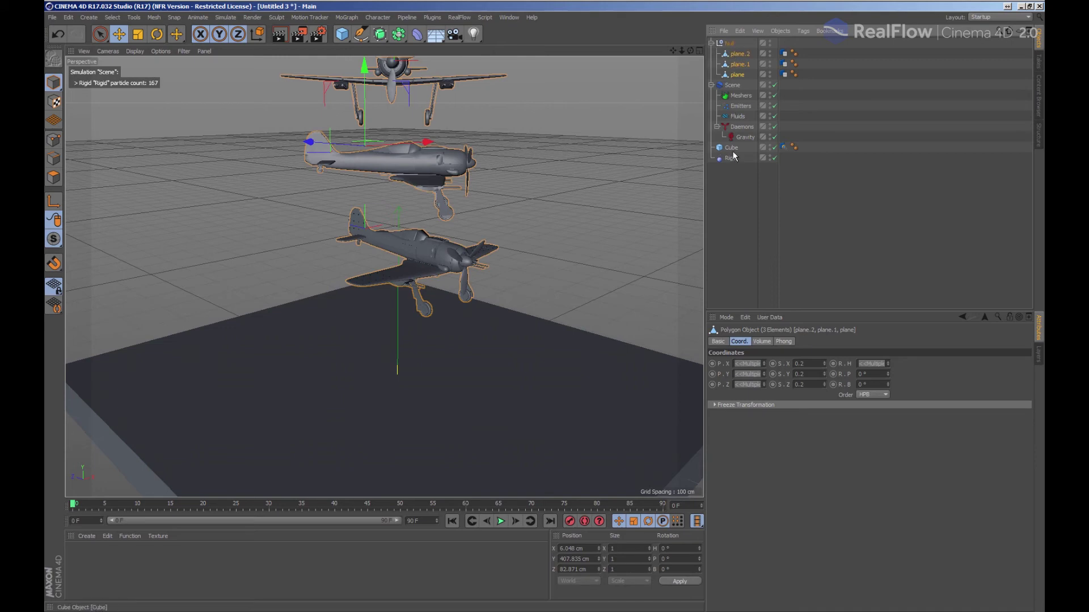
# Move Rigid into the Null group and play the simulation.
pyautogui.moveTo(732, 158); pyautogui.dragTo(736, 63)
pyautogui.moveTo(730, 44); pyautogui.dragTo(733, 49)
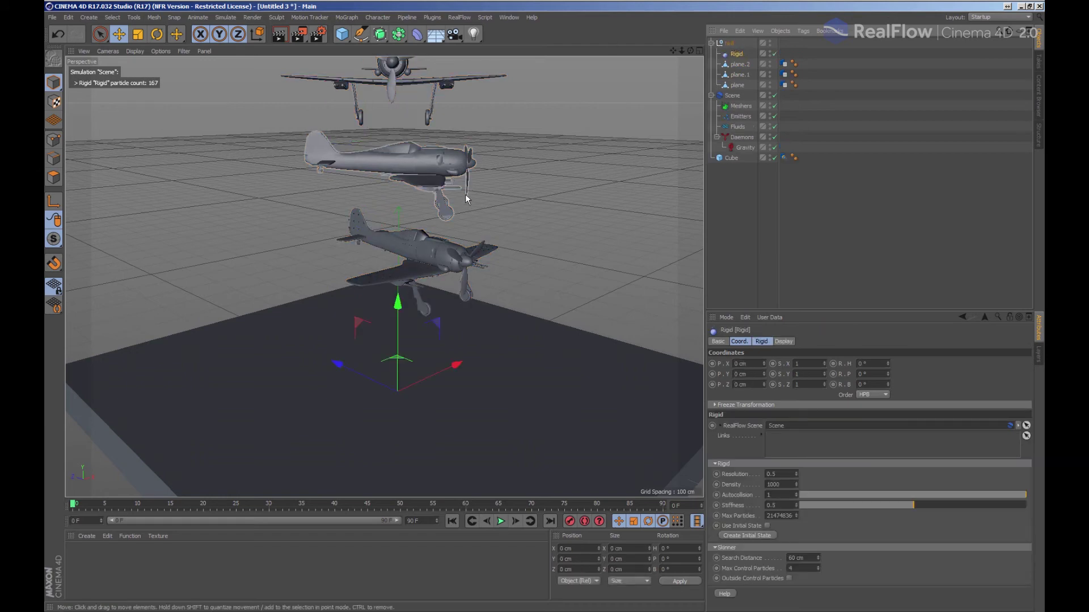
pyautogui.click(501, 522)
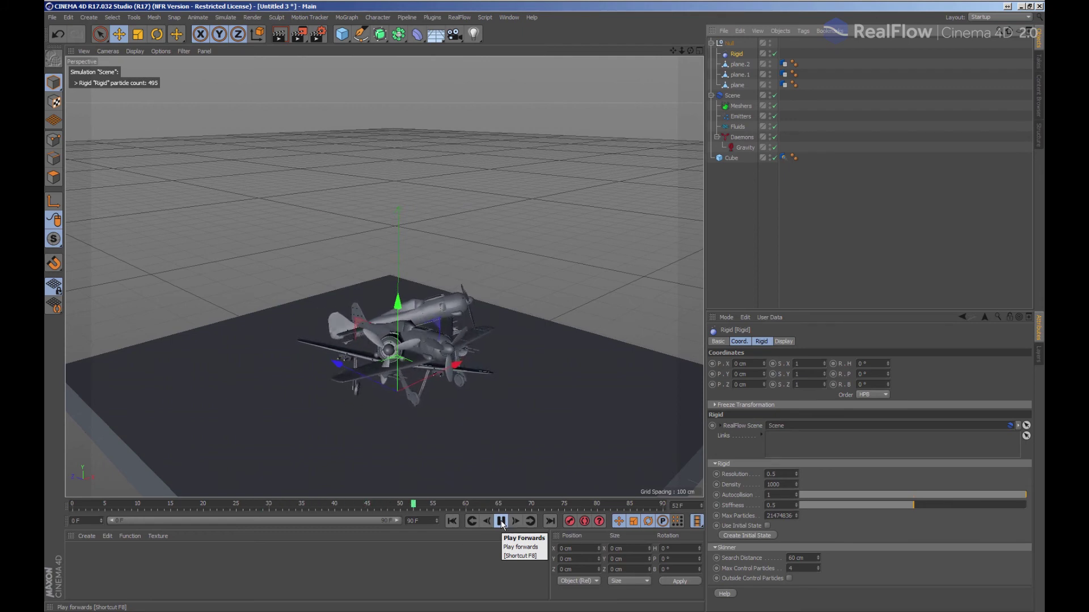
pyautogui.click(501, 521)
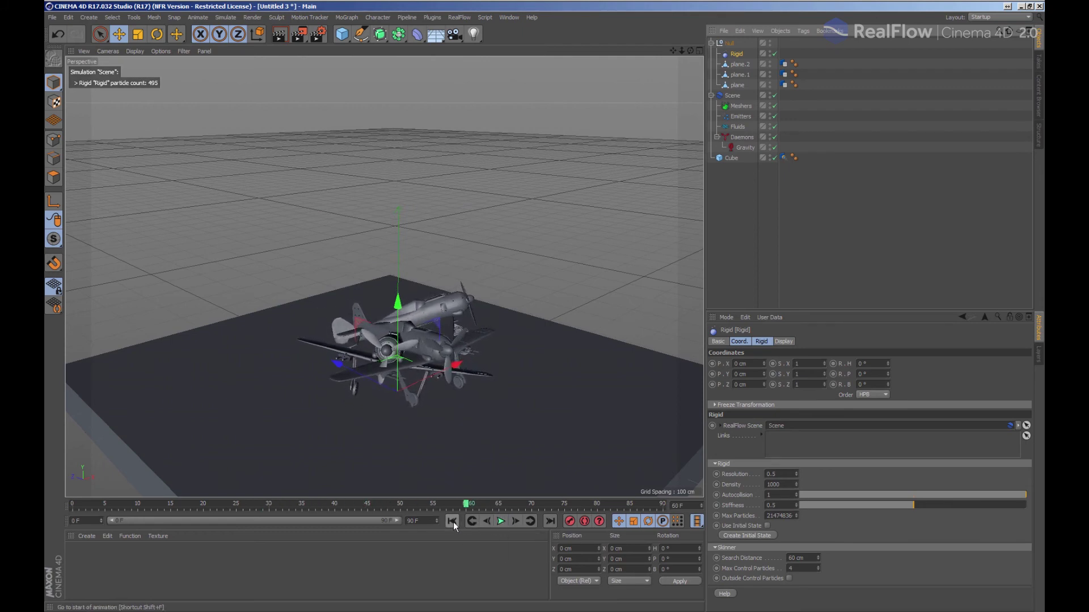
pyautogui.click(452, 521)
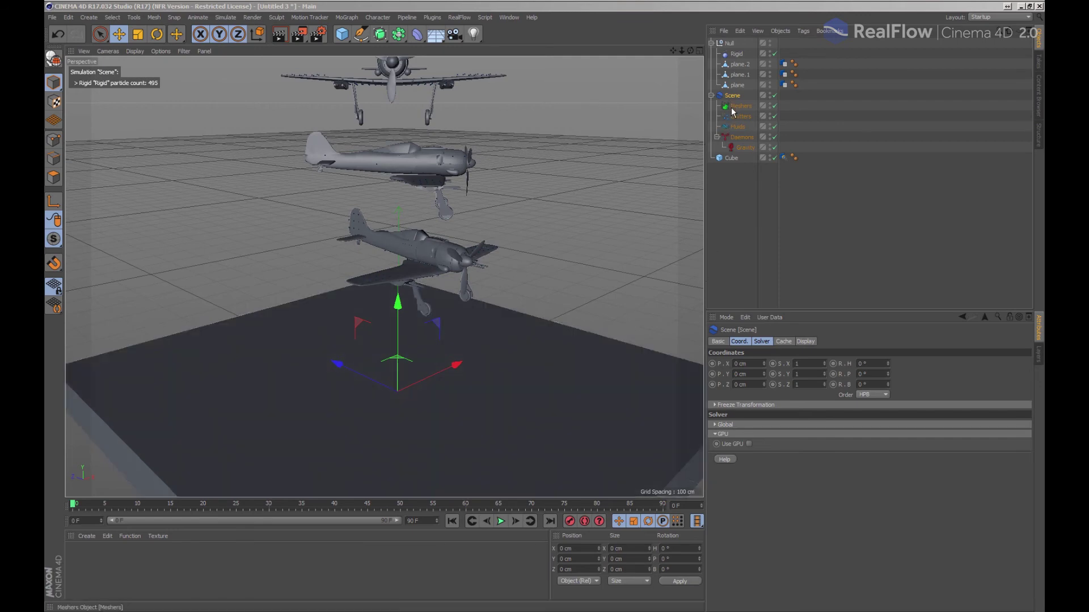
# Enable Use GPU on the RealFlow Scene solver (GeForce GTX 960), play, then rewind to frame 0.
pyautogui.click(729, 43)
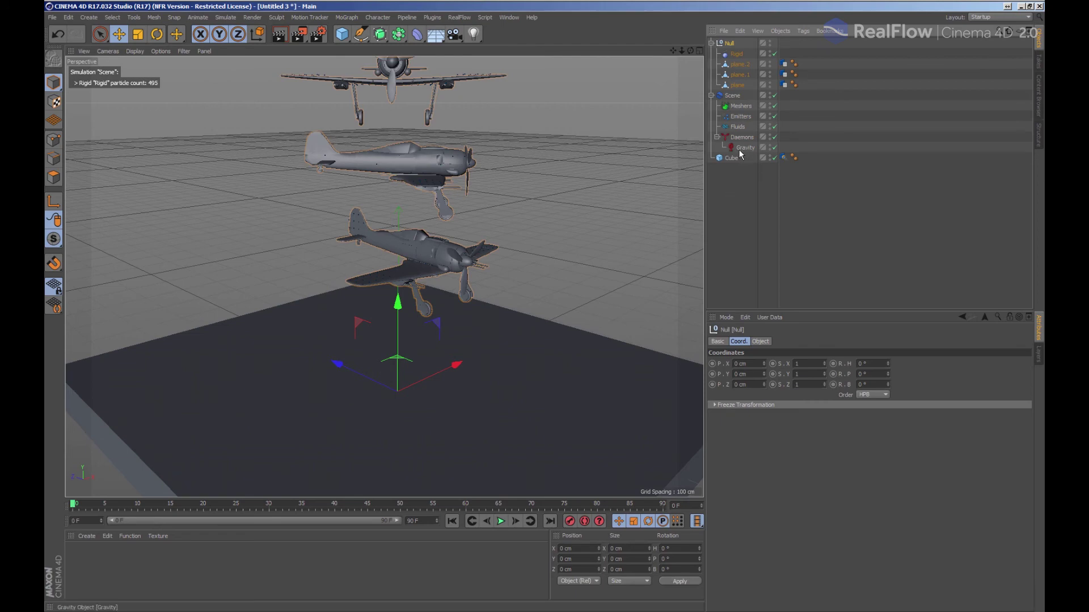
pyautogui.click(735, 97)
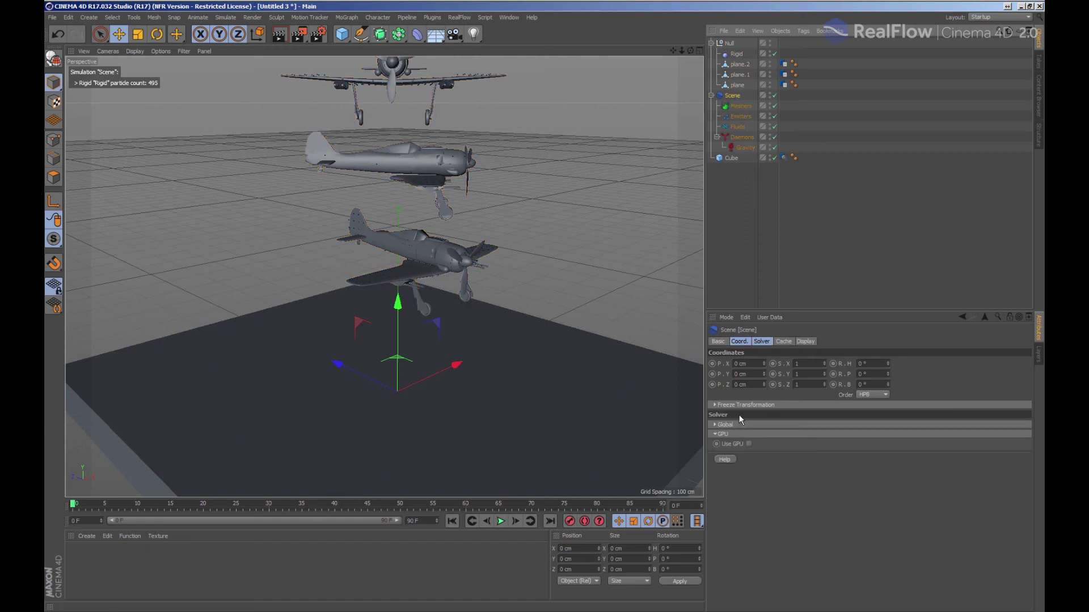
pyautogui.click(749, 444)
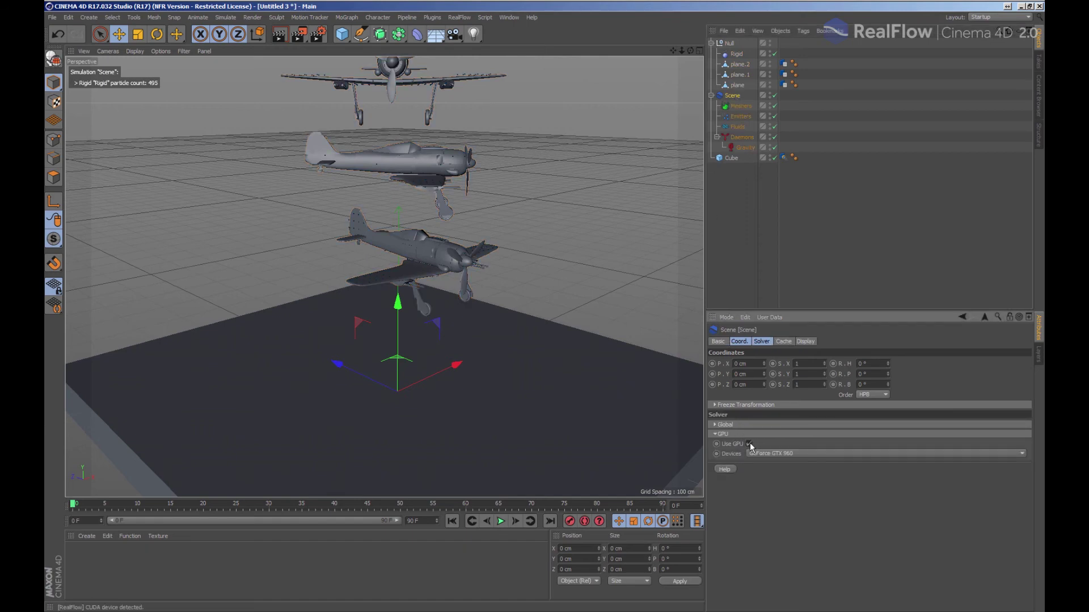
pyautogui.click(500, 521)
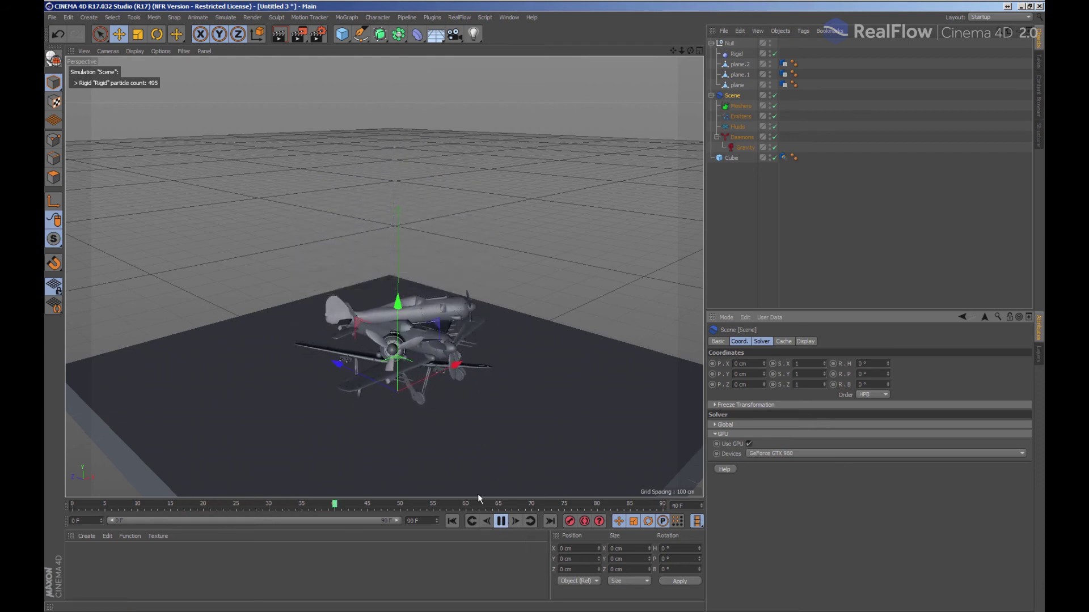
pyautogui.click(454, 520)
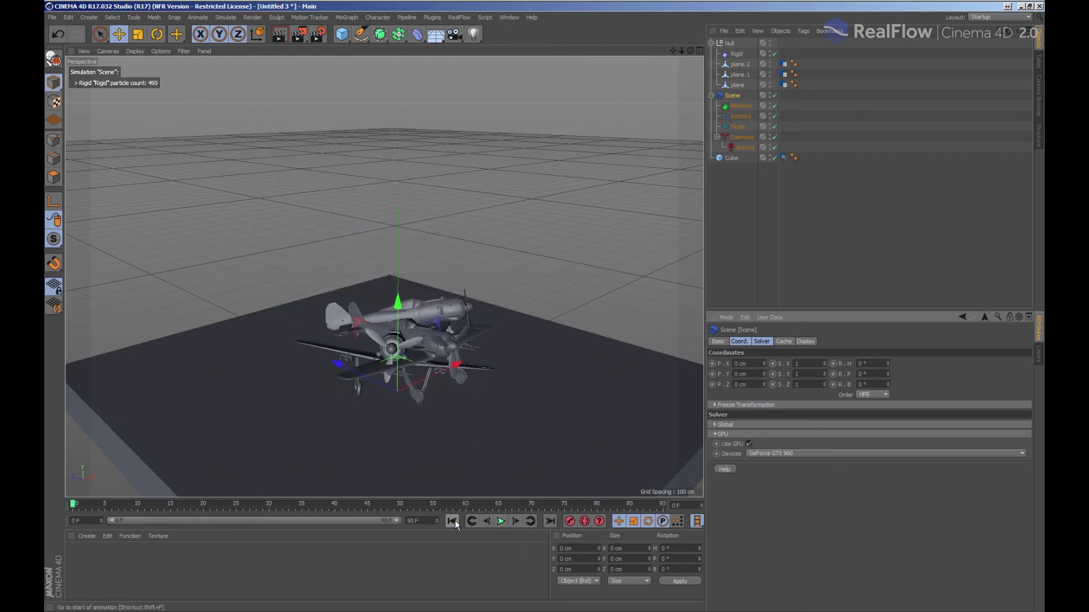
# Untick Auto Params in the Scene's Solver Global settings for 6 min/max substeps, then play and rewind.
pyautogui.click(727, 426)
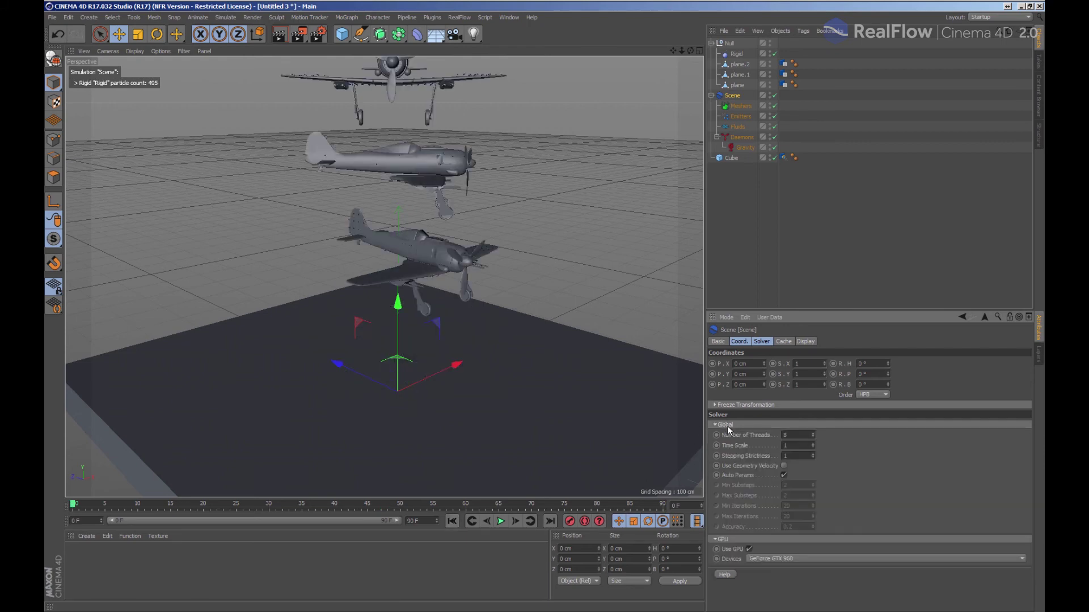
pyautogui.click(783, 476)
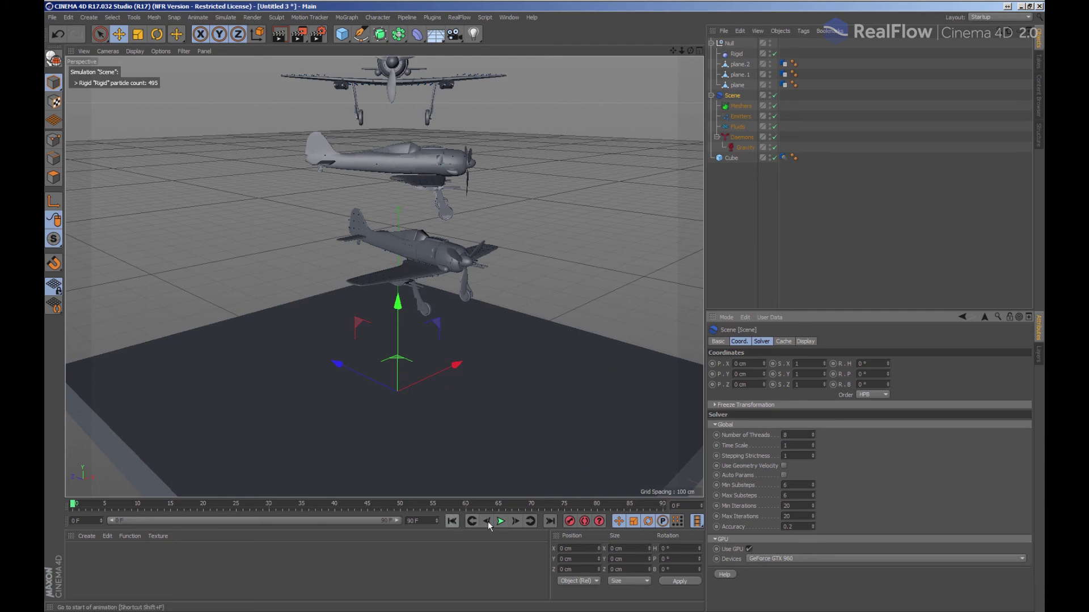
pyautogui.click(502, 521)
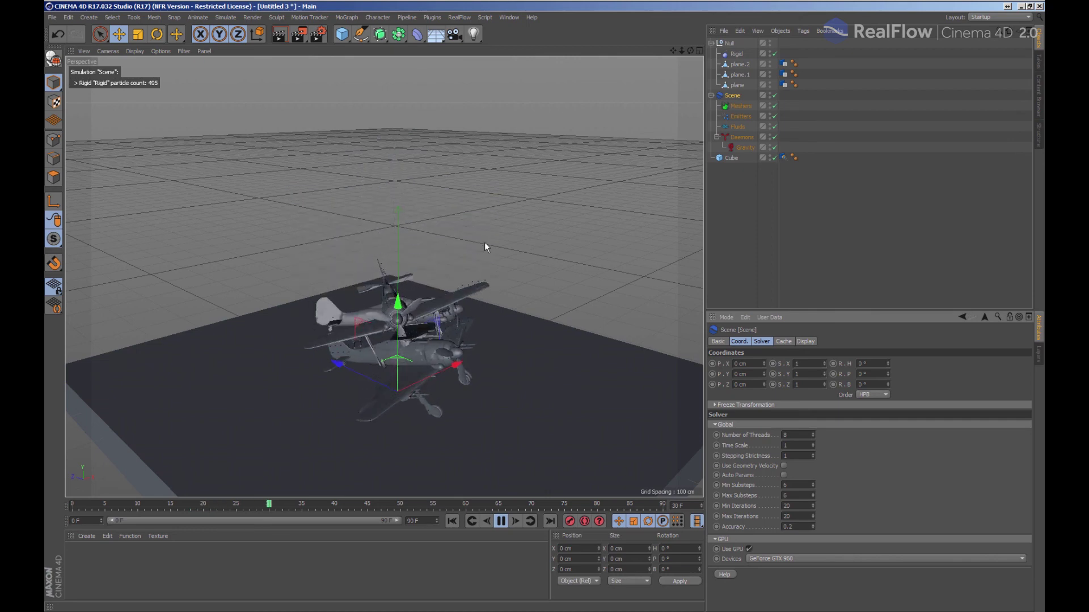
pyautogui.keyDown('alt'); pyautogui.moveTo(484, 243); pyautogui.dragTo(499, 341); pyautogui.keyUp('alt')
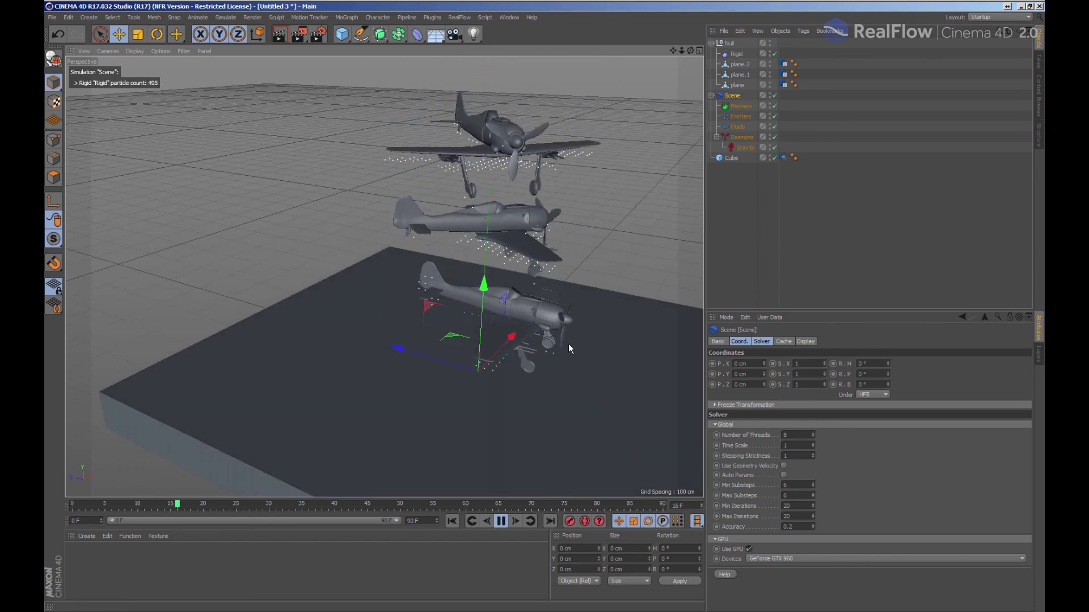
pyautogui.keyDown('alt'); pyautogui.moveTo(568, 344); pyautogui.dragTo(511, 369); pyautogui.keyUp('alt')
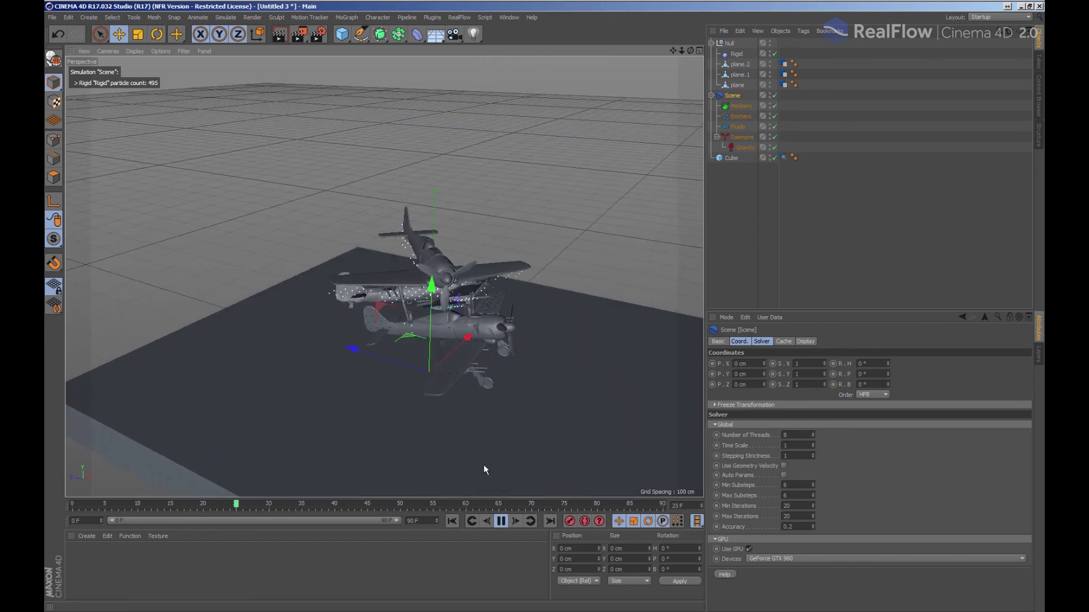
pyautogui.click(499, 522)
pyautogui.click(452, 521)
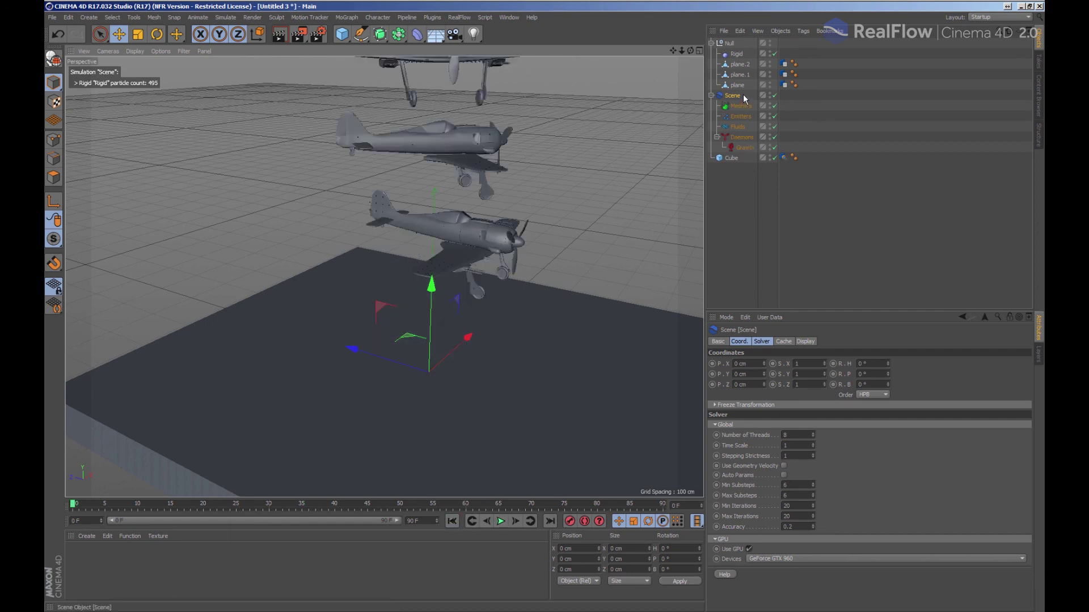
# Set the Rigid's Resolution to 10, replay the three airplanes falling, then rewind to frame 0.
pyautogui.click(736, 54)
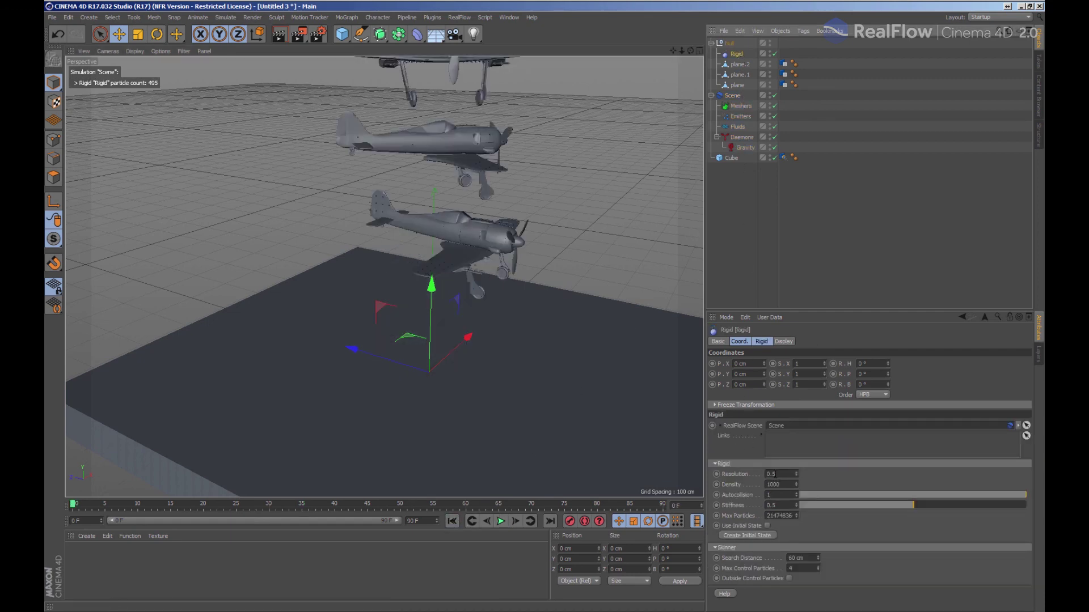
pyautogui.click(779, 475)
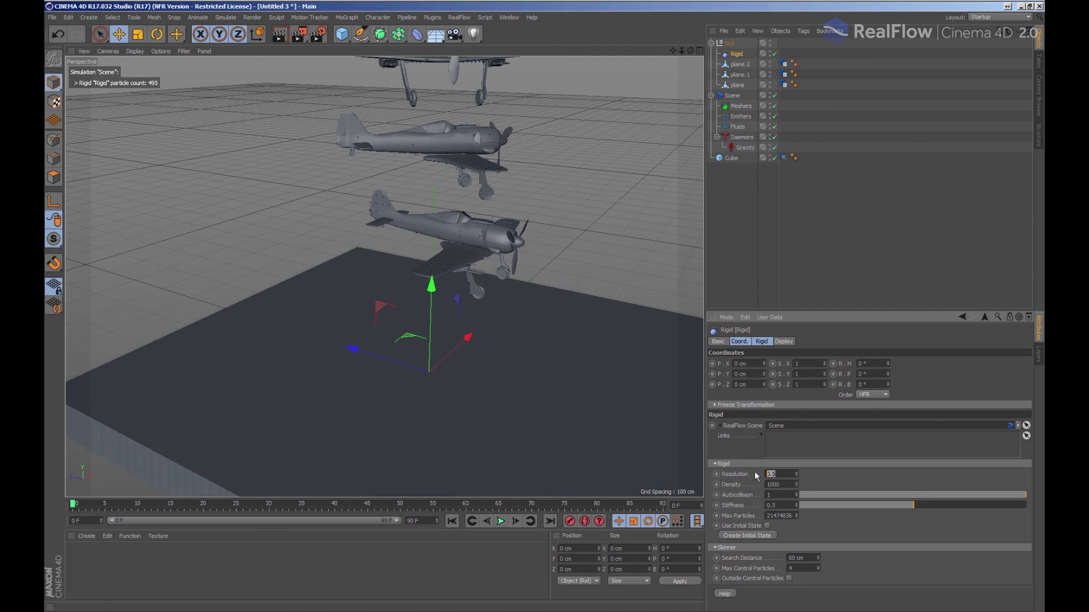
pyautogui.write('10')
pyautogui.press('Return')
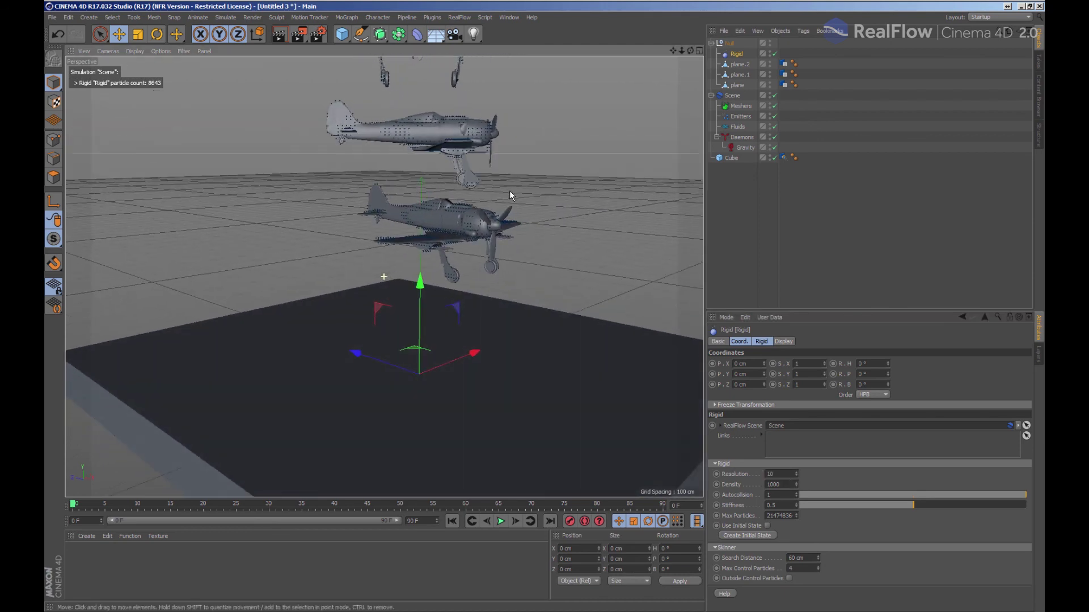
pyautogui.click(500, 521)
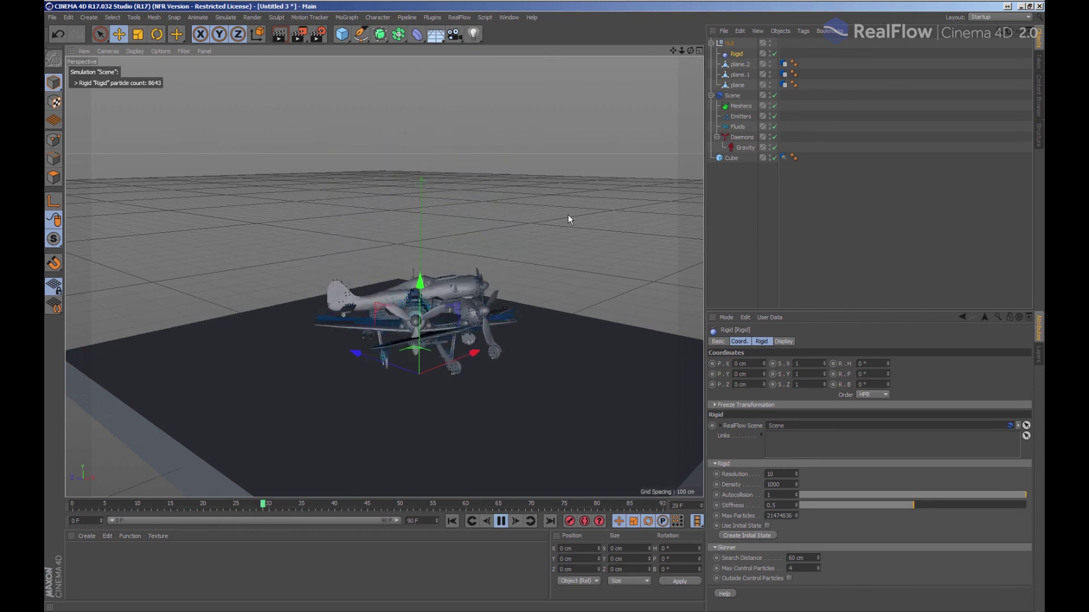
pyautogui.keyDown('alt'); pyautogui.moveTo(534, 243); pyautogui.dragTo(389, 285); pyautogui.keyUp('alt')
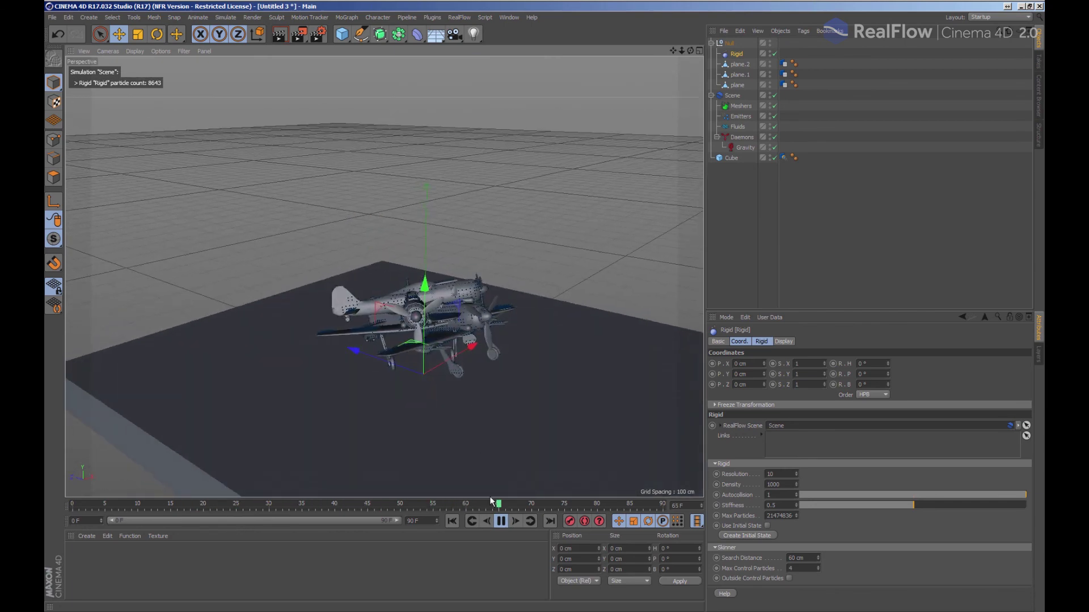
pyautogui.click(501, 521)
pyautogui.click(451, 521)
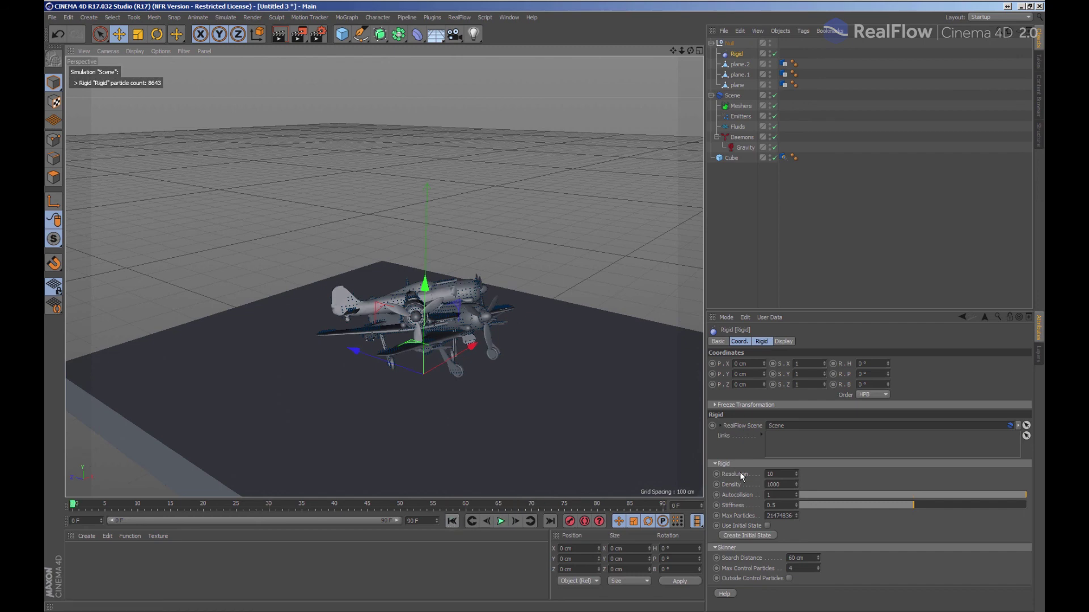